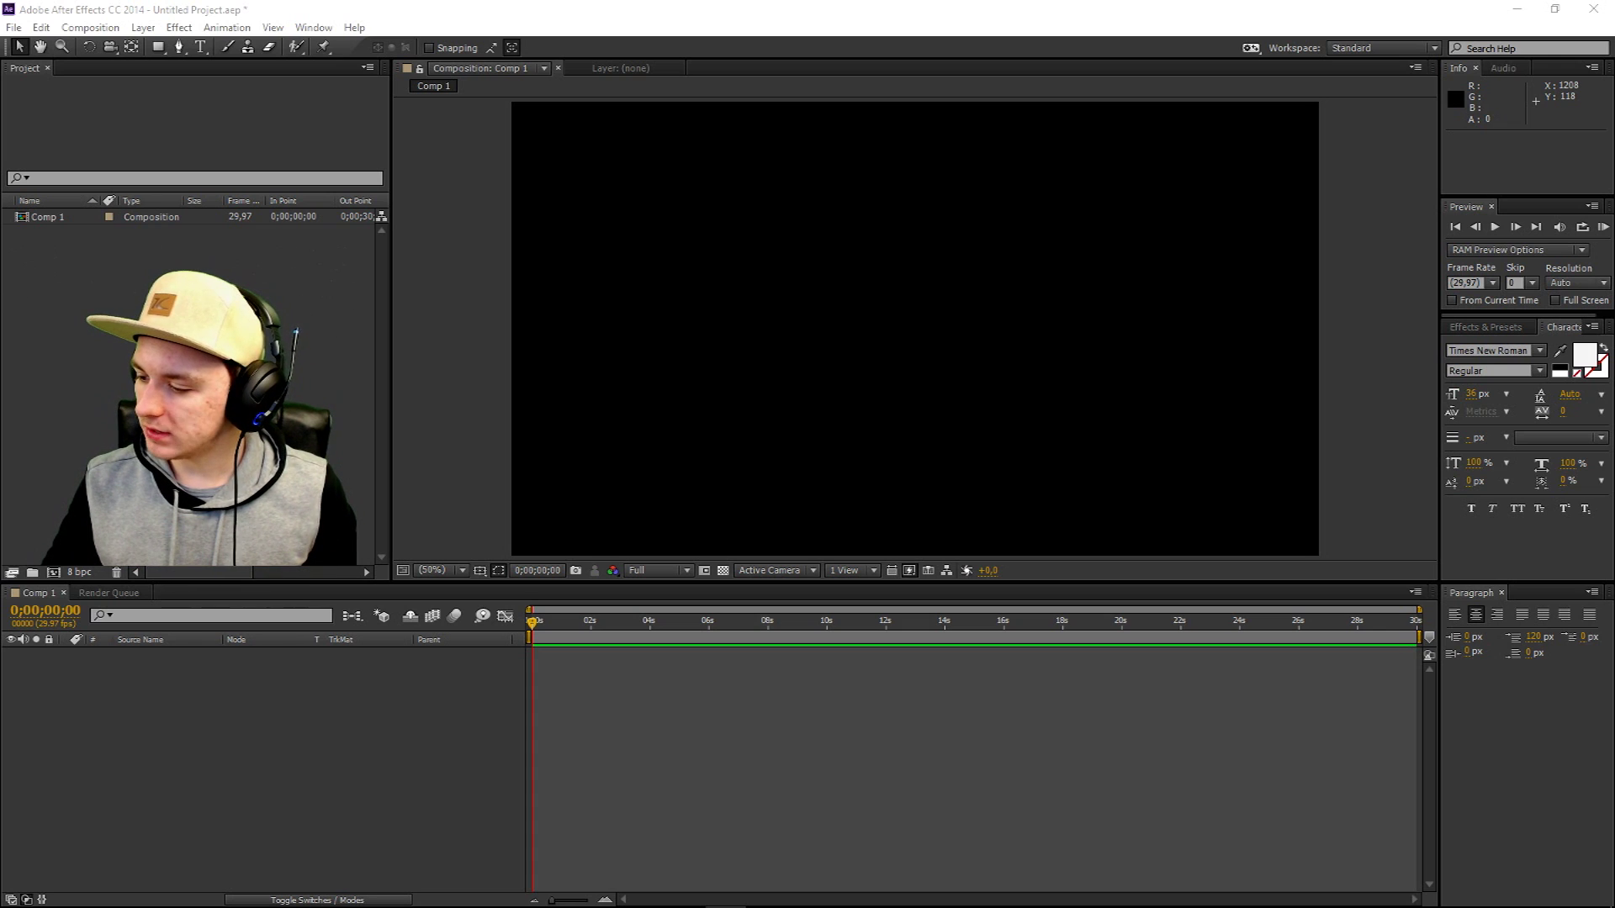
Import intro en outro.mp4 into Comp 1 as its first layer, scrubbing to about 7s 15f.
{"action": "mouse_move", "coordinate": [956, 715]}
{"action": "left_mouse_down"}
{"action": "mouse_move", "coordinate": [715, 663]}
{"action": "mouse_move", "coordinate": [52, 230]}
{"action": "mouse_move", "coordinate": [531, 662]}
{"action": "left_mouse_up"}
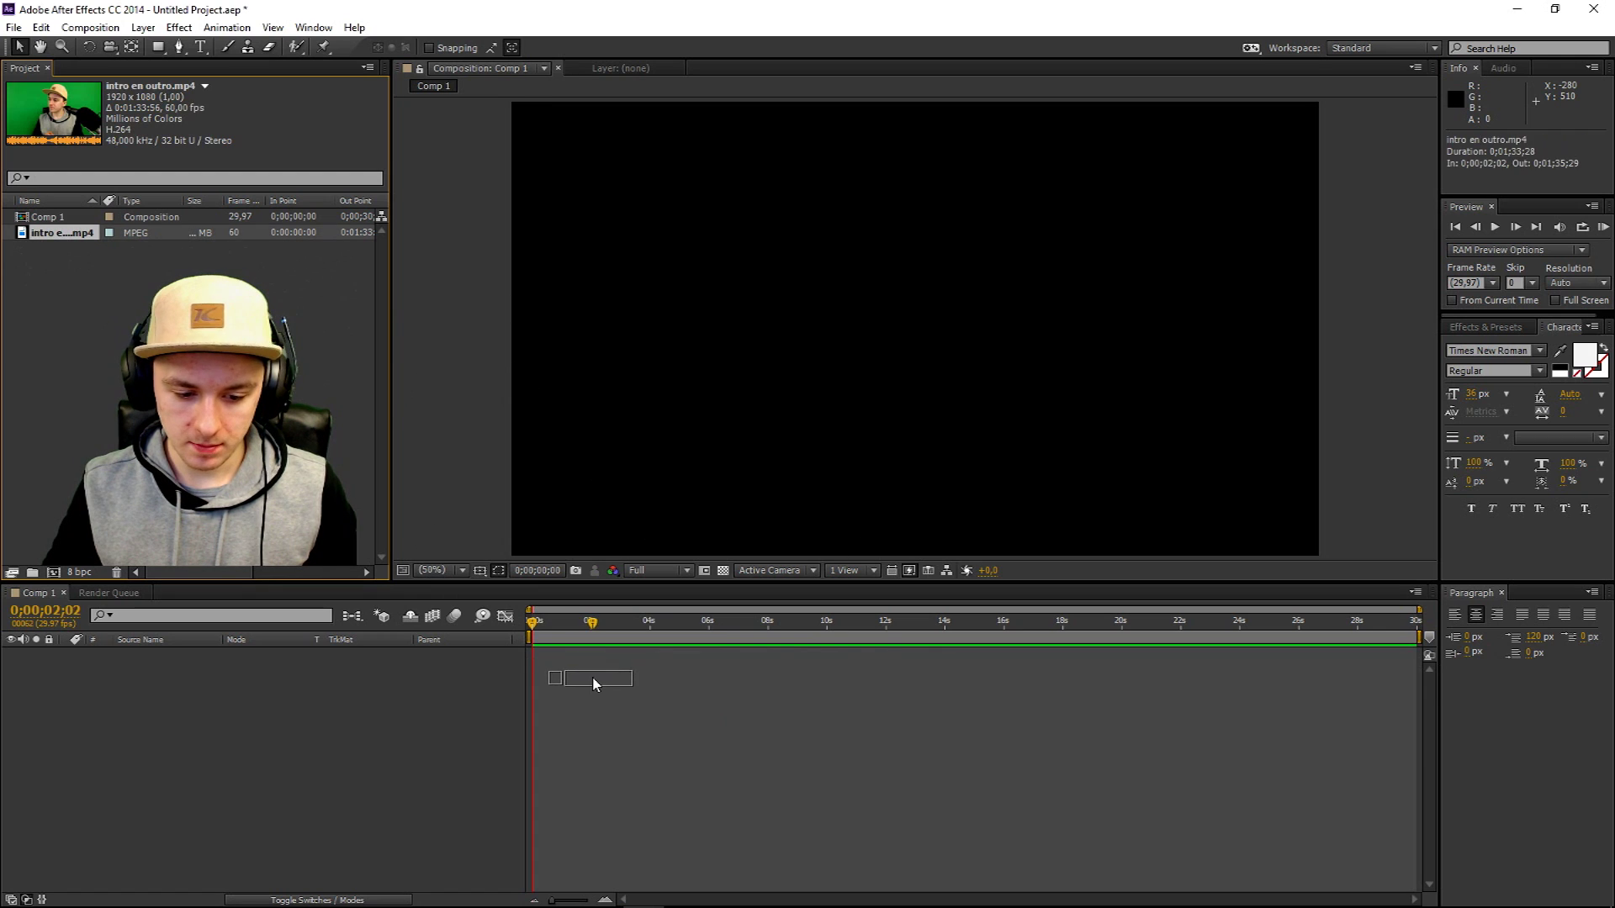
{"action": "left_click", "coordinate": [750, 620]}
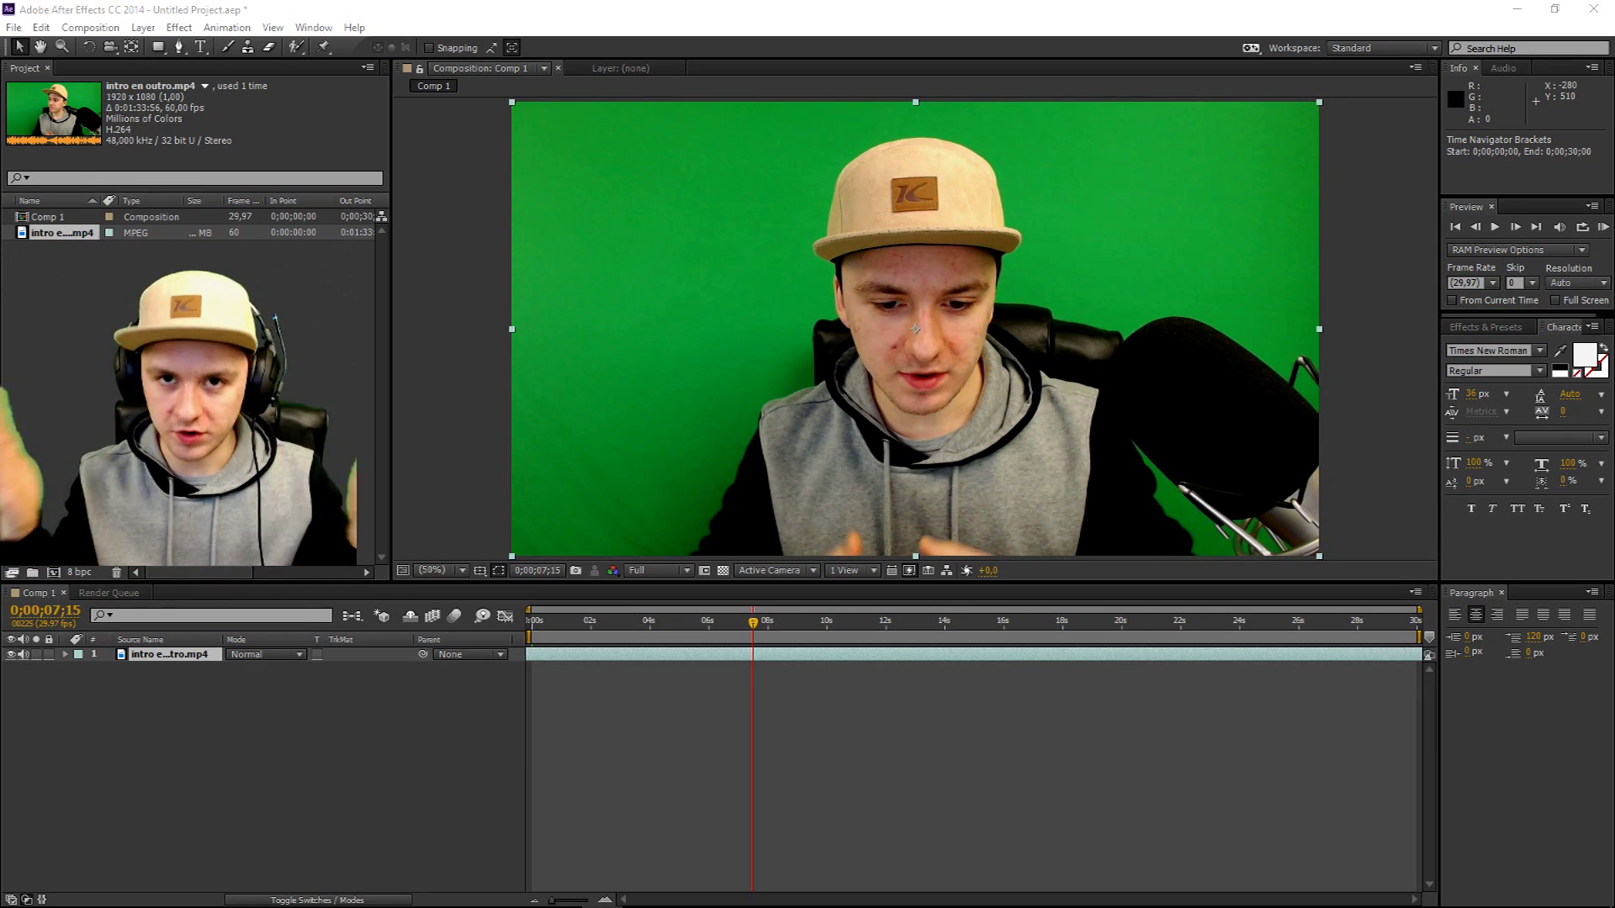
{"action": "left_click", "coordinate": [430, 556]}
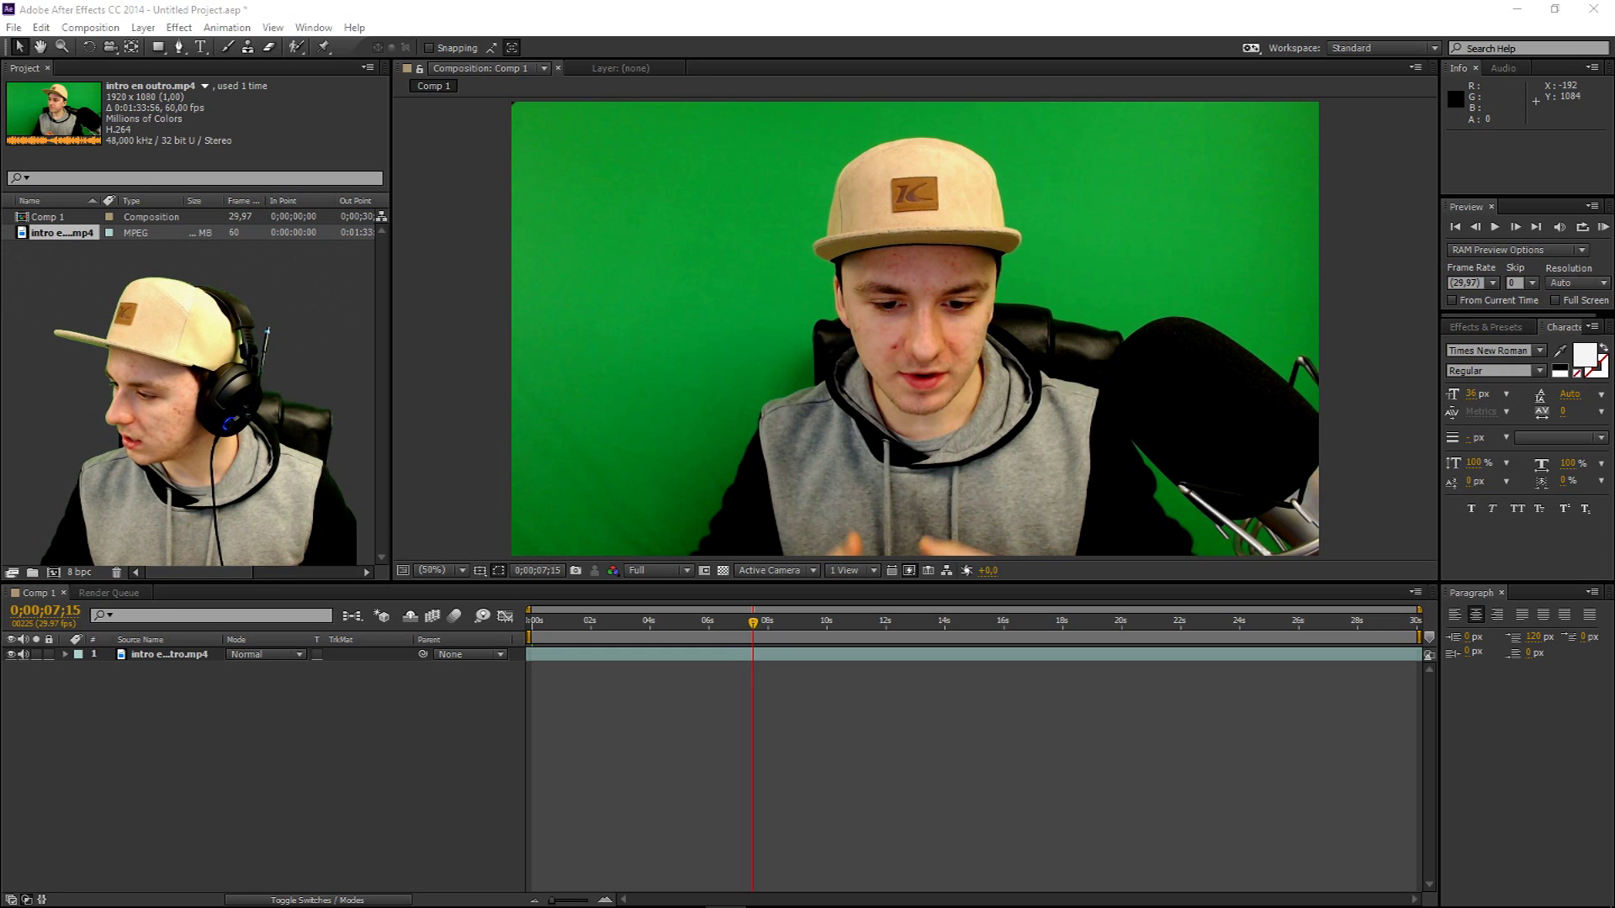
Import two music tracks, add one to Comp 1, and preview from the start.
{"action": "left_click_drag", "start_coordinate": [694, 631], "coordinate": [635, 682]}
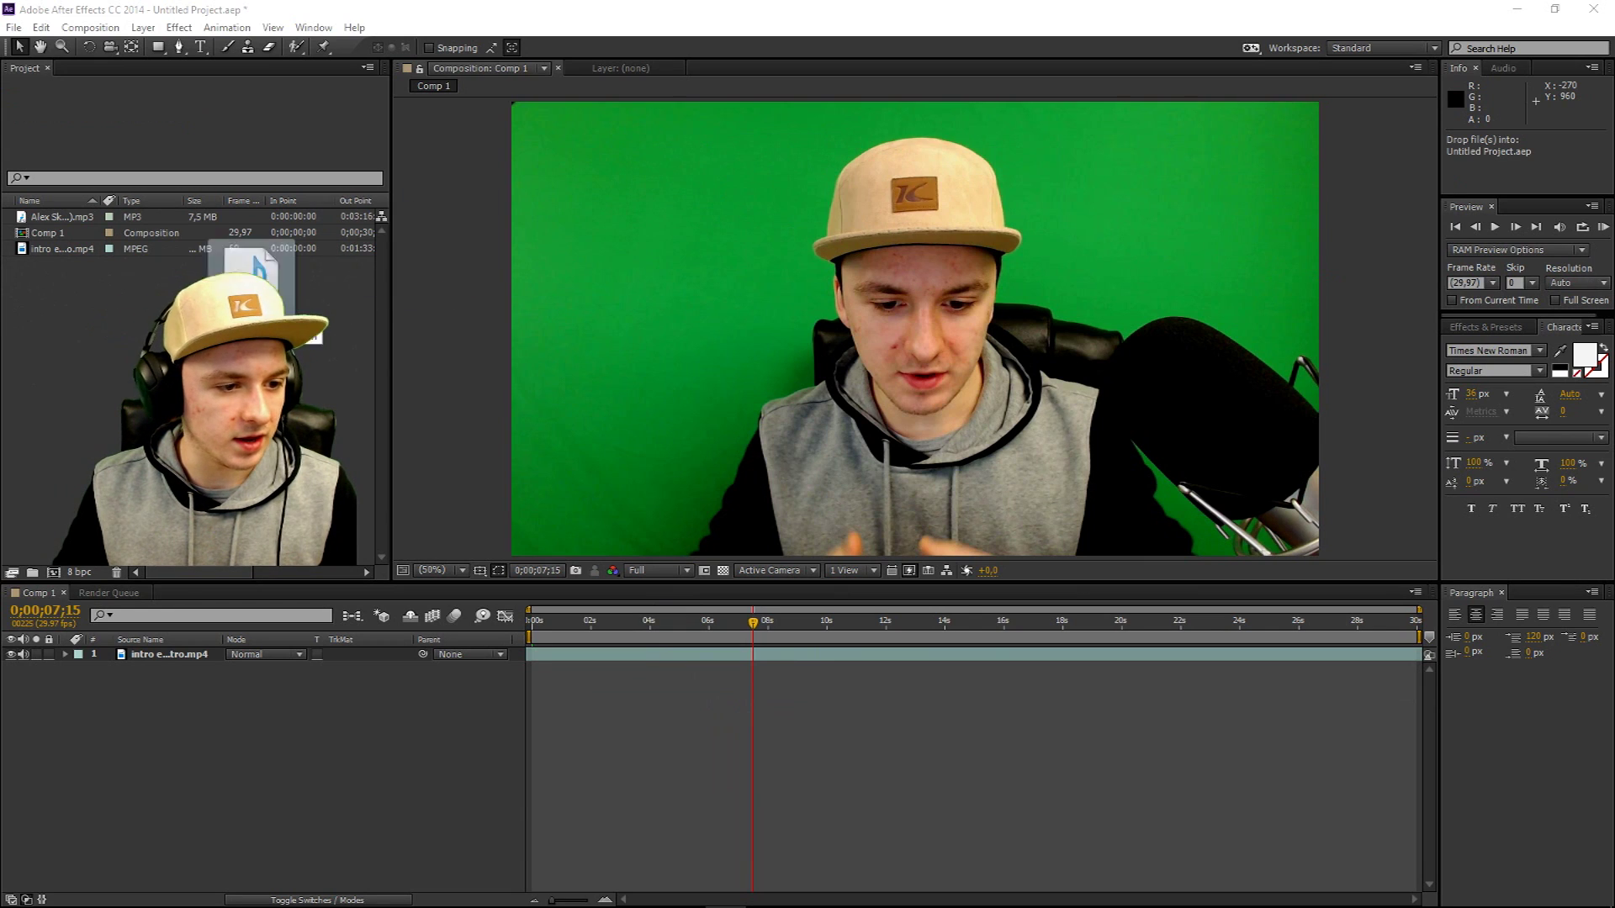
{"action": "left_click_drag", "start_coordinate": [271, 270], "coordinate": [53, 393]}
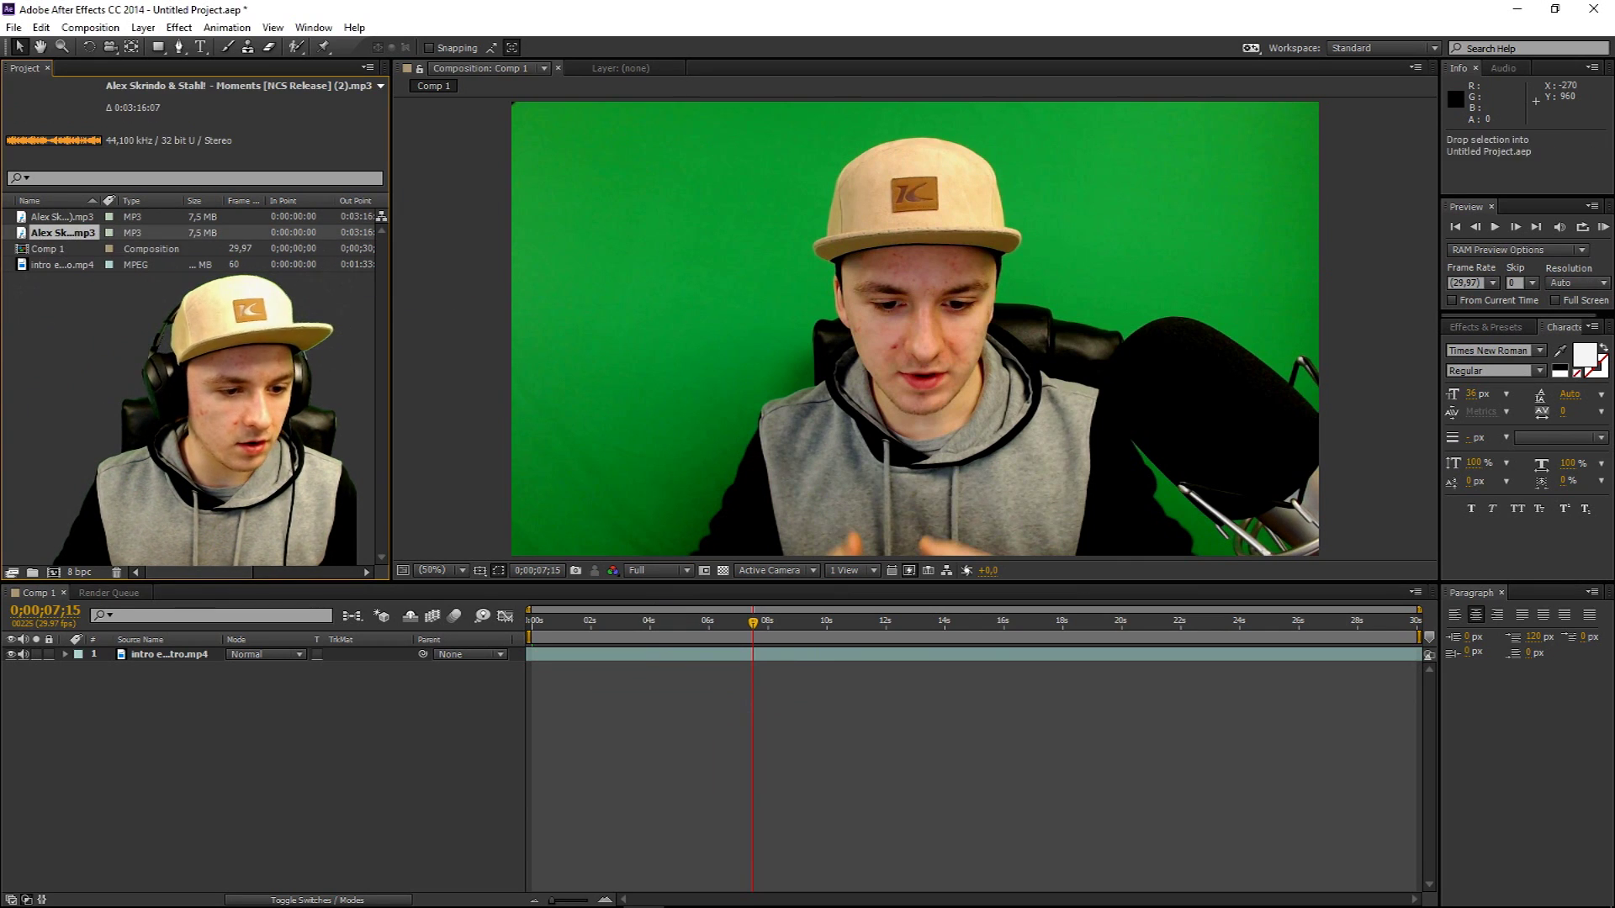
{"action": "mouse_move", "coordinate": [64, 232]}
{"action": "left_mouse_down"}
{"action": "mouse_move", "coordinate": [541, 682]}
{"action": "mouse_move", "coordinate": [667, 677]}
{"action": "left_mouse_up"}
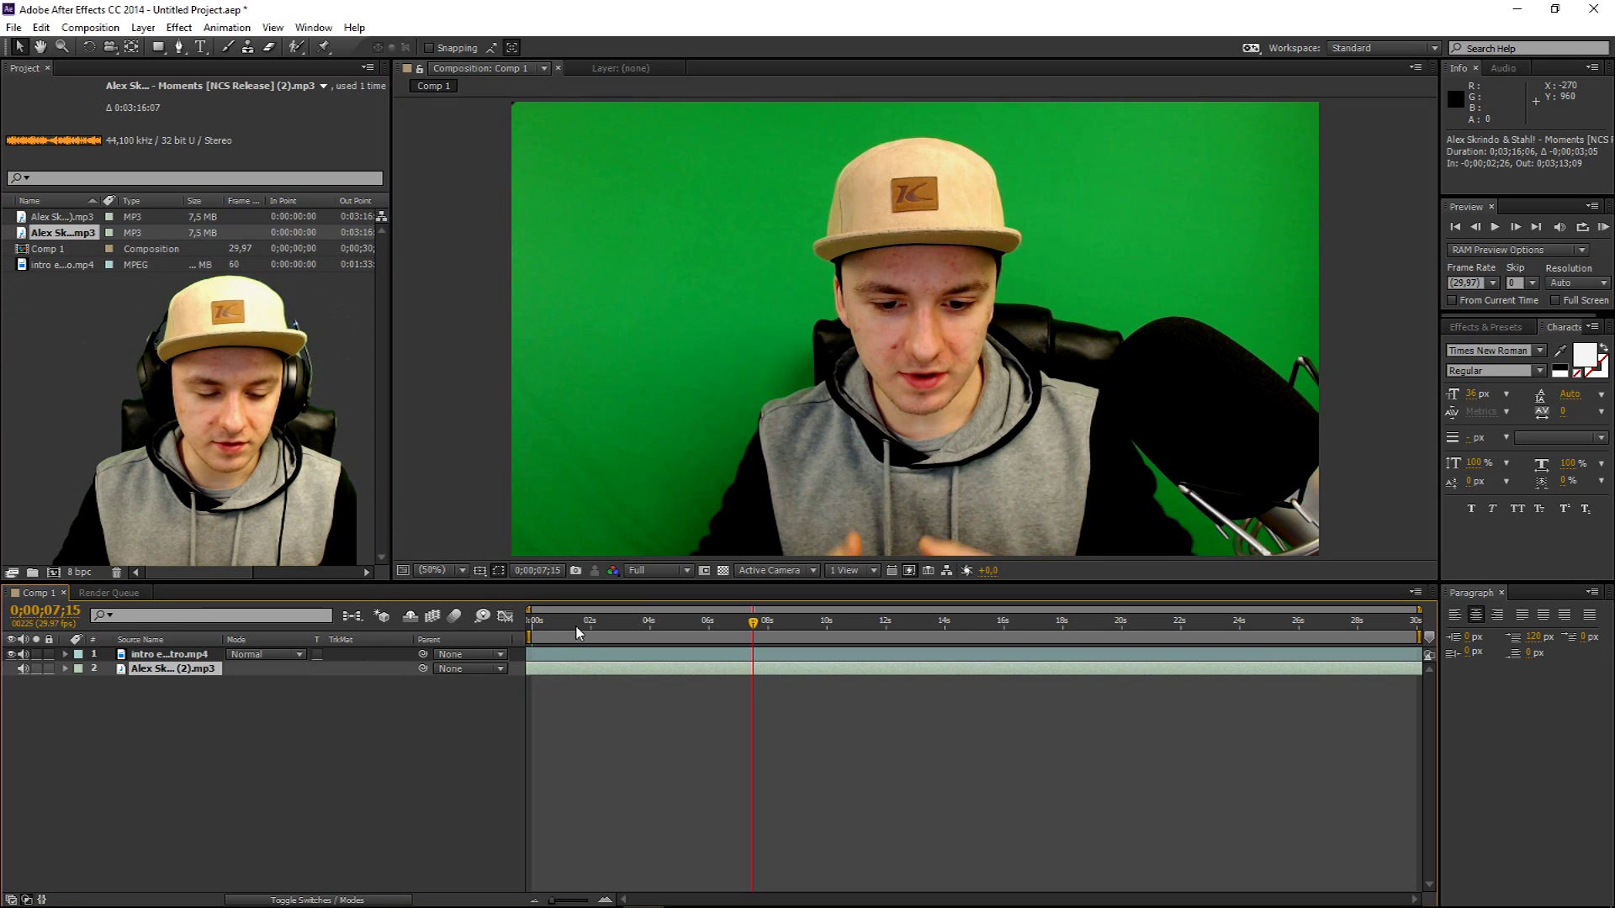
{"action": "key", "text": "KP_0"}
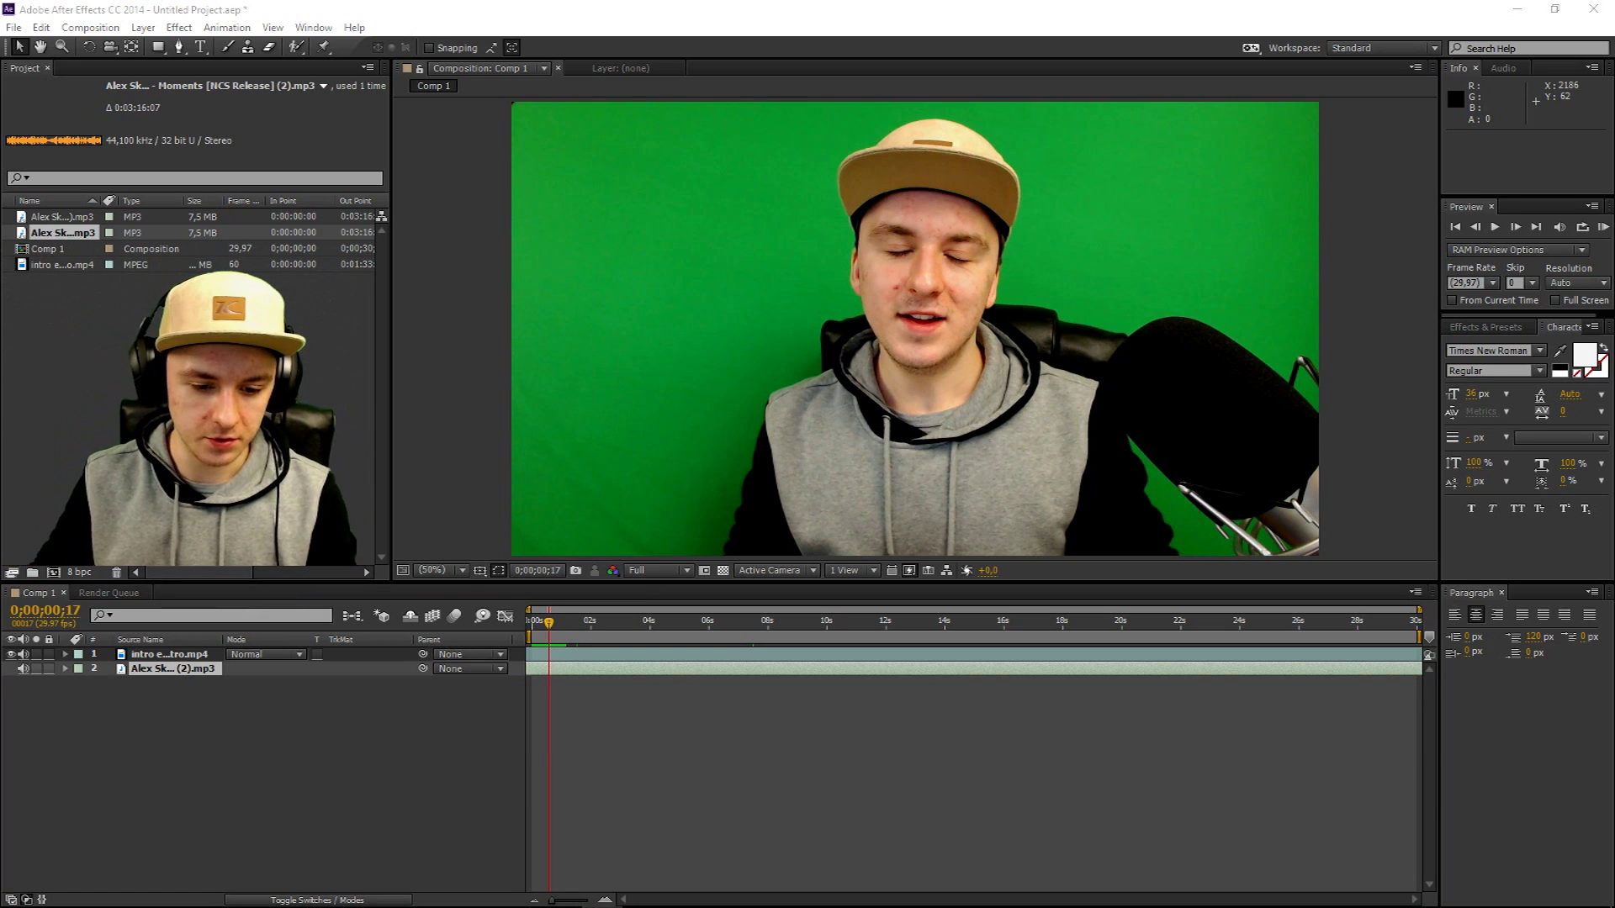
{"action": "key", "text": "space"}
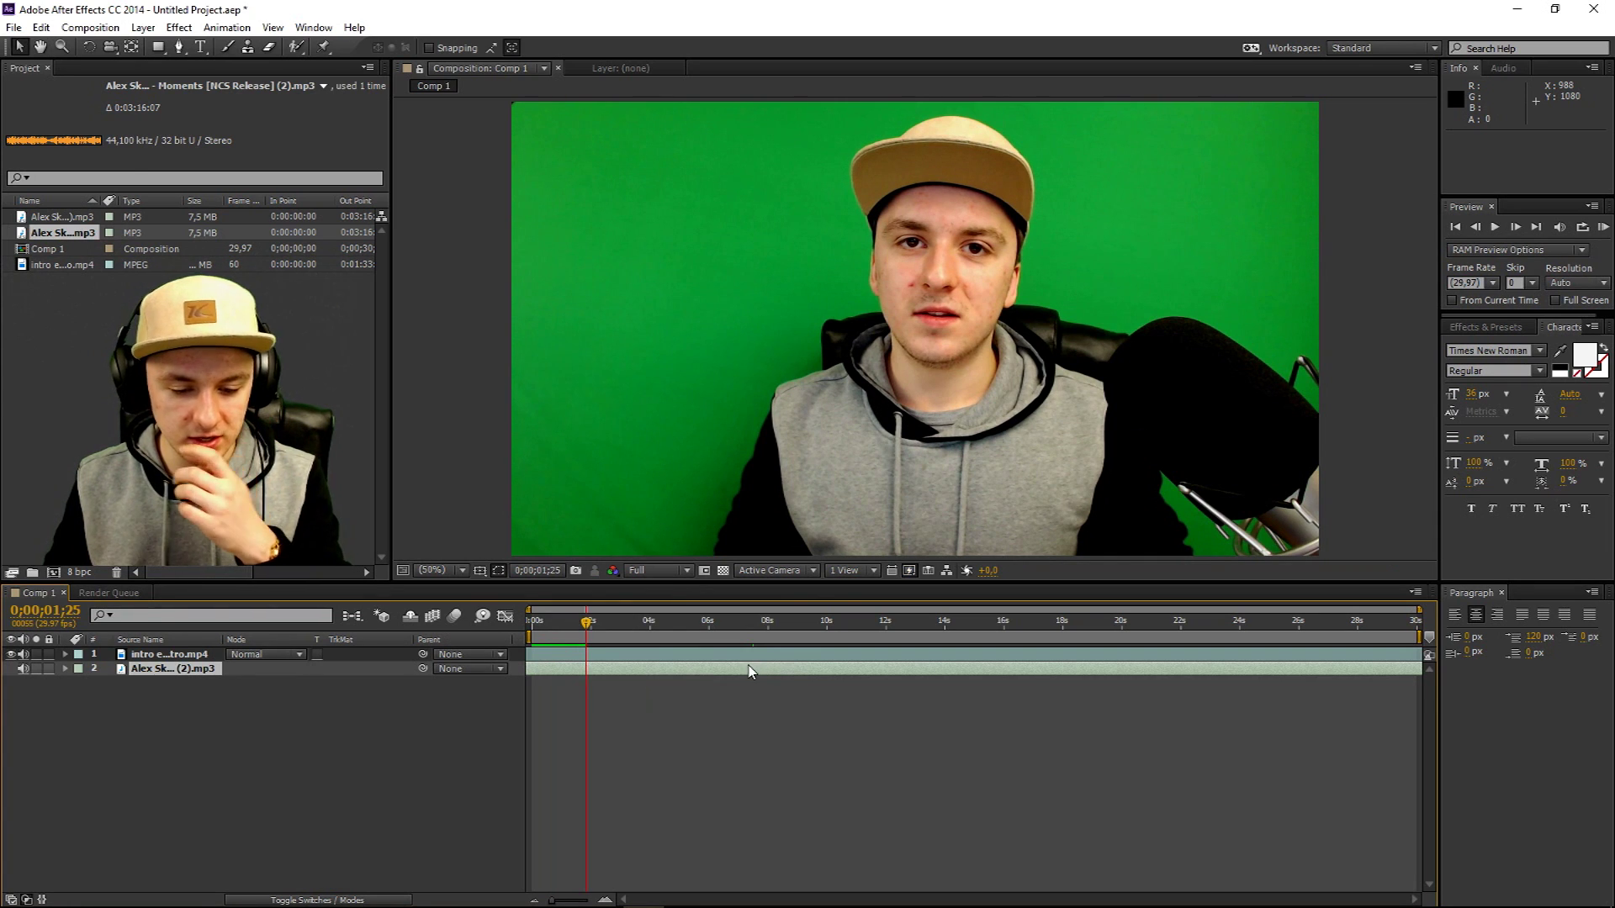
Slide the intro clip earlier in time and delete the music layer.
{"action": "left_click_drag", "start_coordinate": [685, 656], "coordinate": [728, 660]}
{"action": "left_click", "coordinate": [715, 620]}
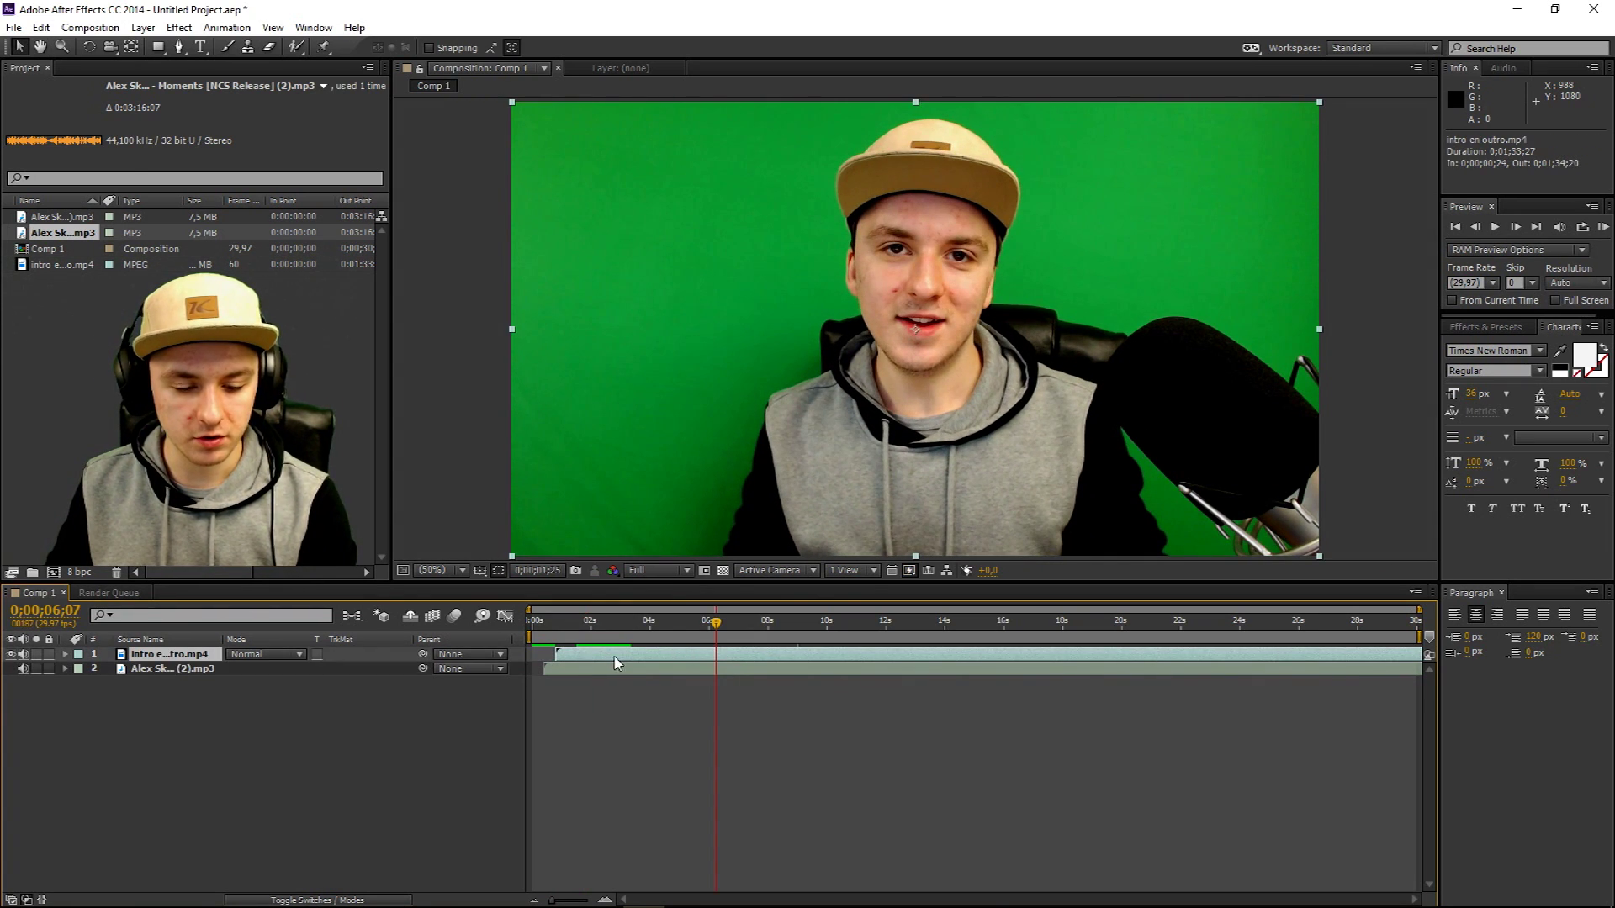
{"action": "left_click_drag", "start_coordinate": [616, 656], "coordinate": [579, 651]}
{"action": "left_click", "coordinate": [591, 675]}
{"action": "key", "text": "Delete"}
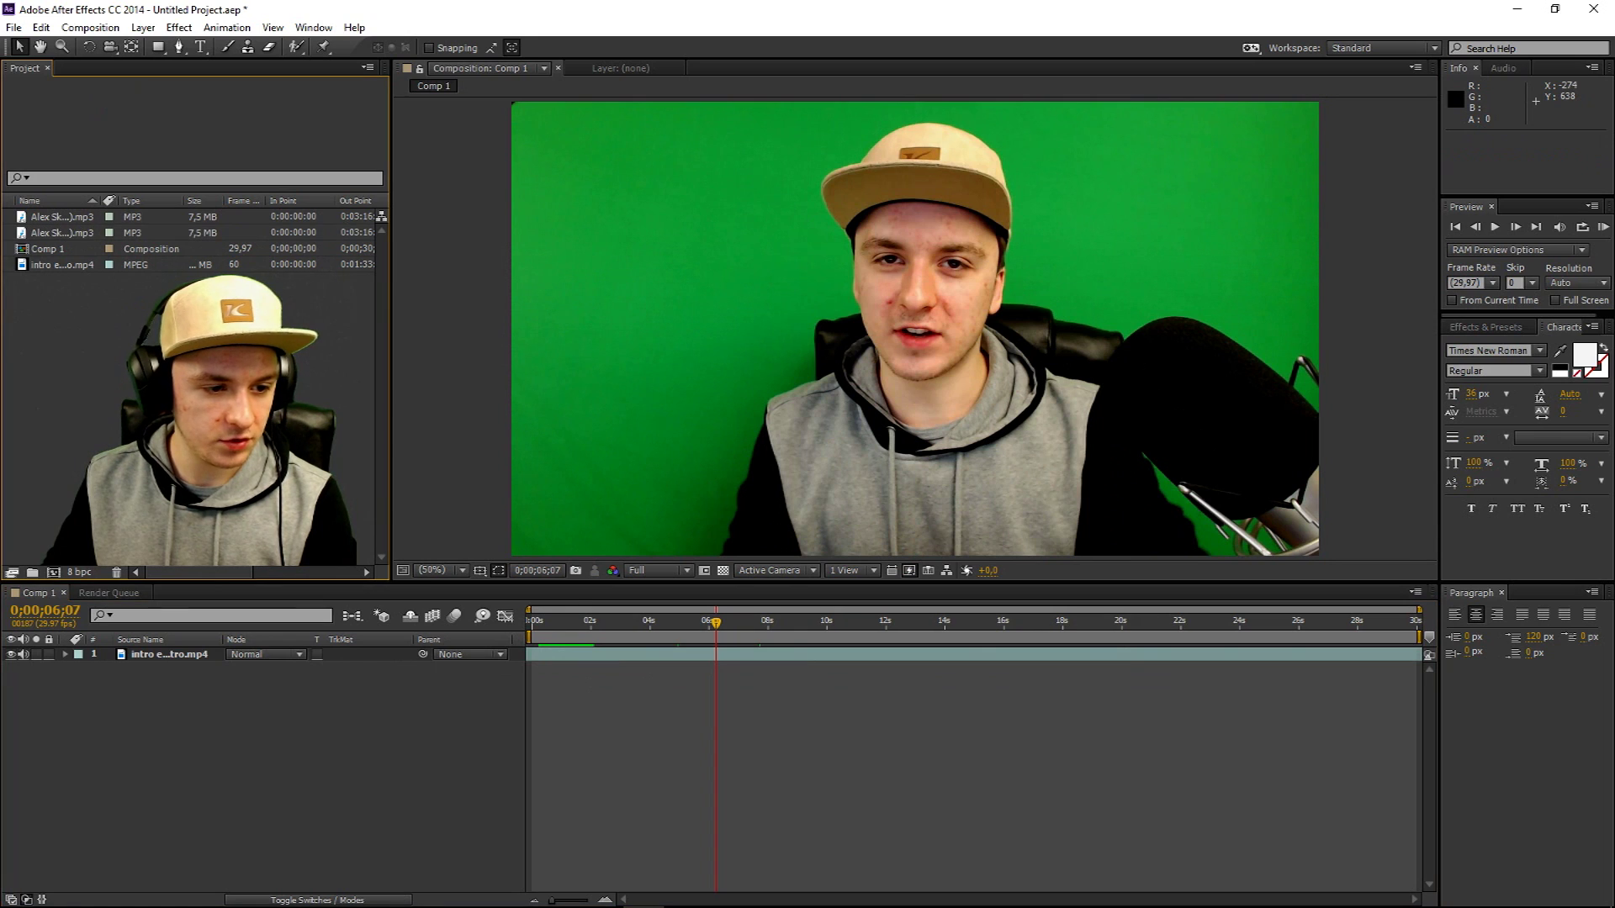
Add the first music file to Comp 1 as layer 2 and preview from the start.
{"action": "left_click", "coordinate": [76, 217]}
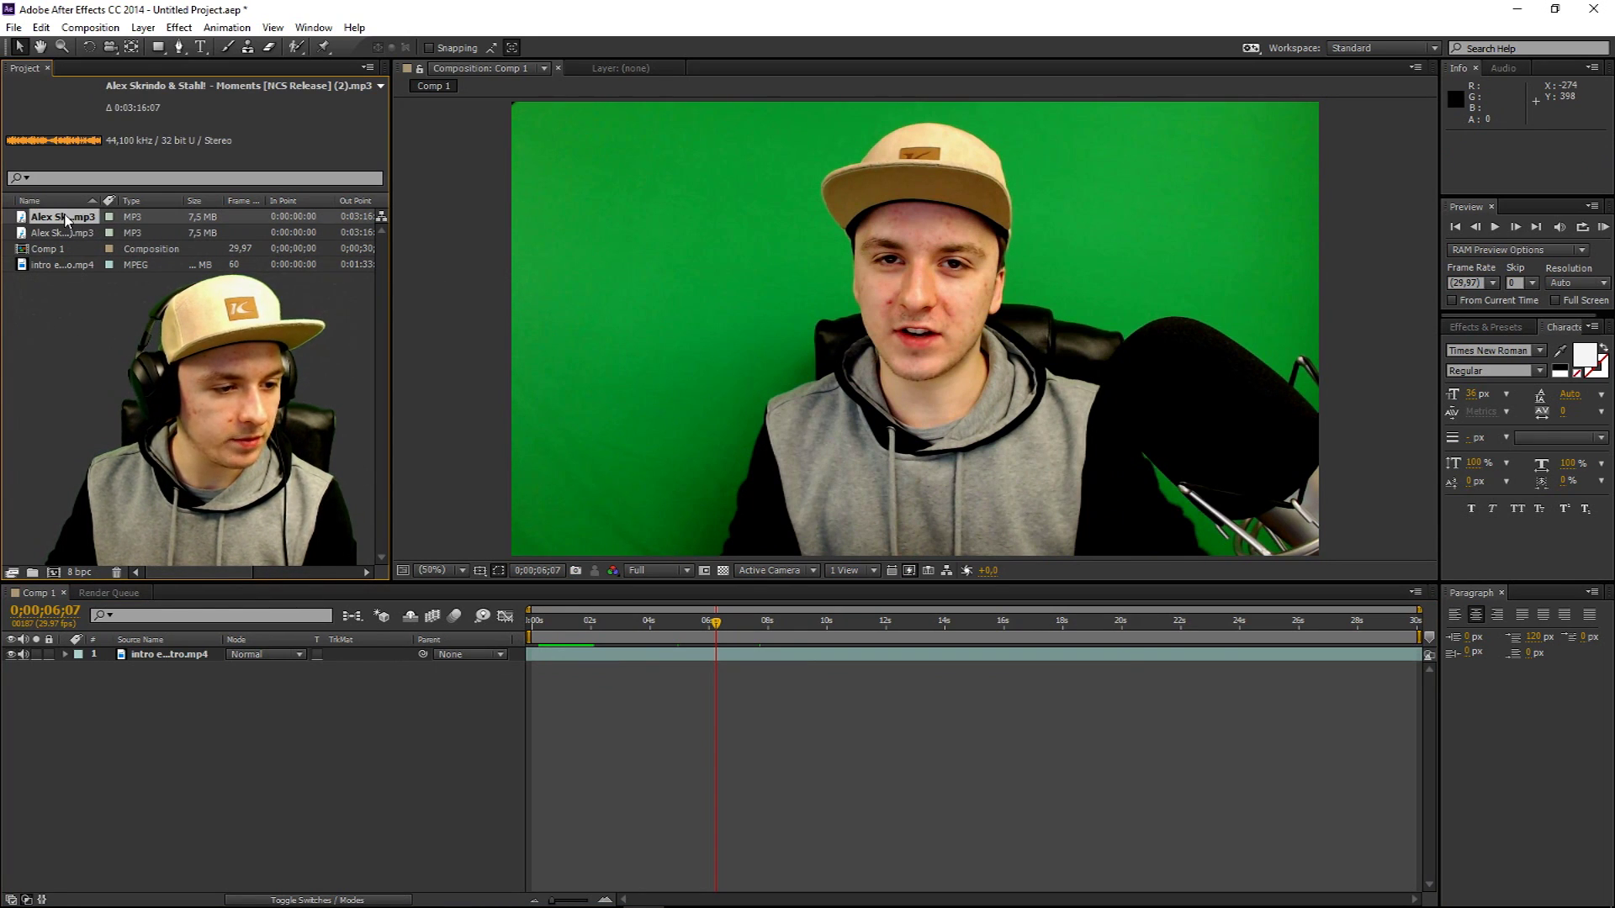
{"action": "left_click_drag", "start_coordinate": [66, 220], "coordinate": [619, 681]}
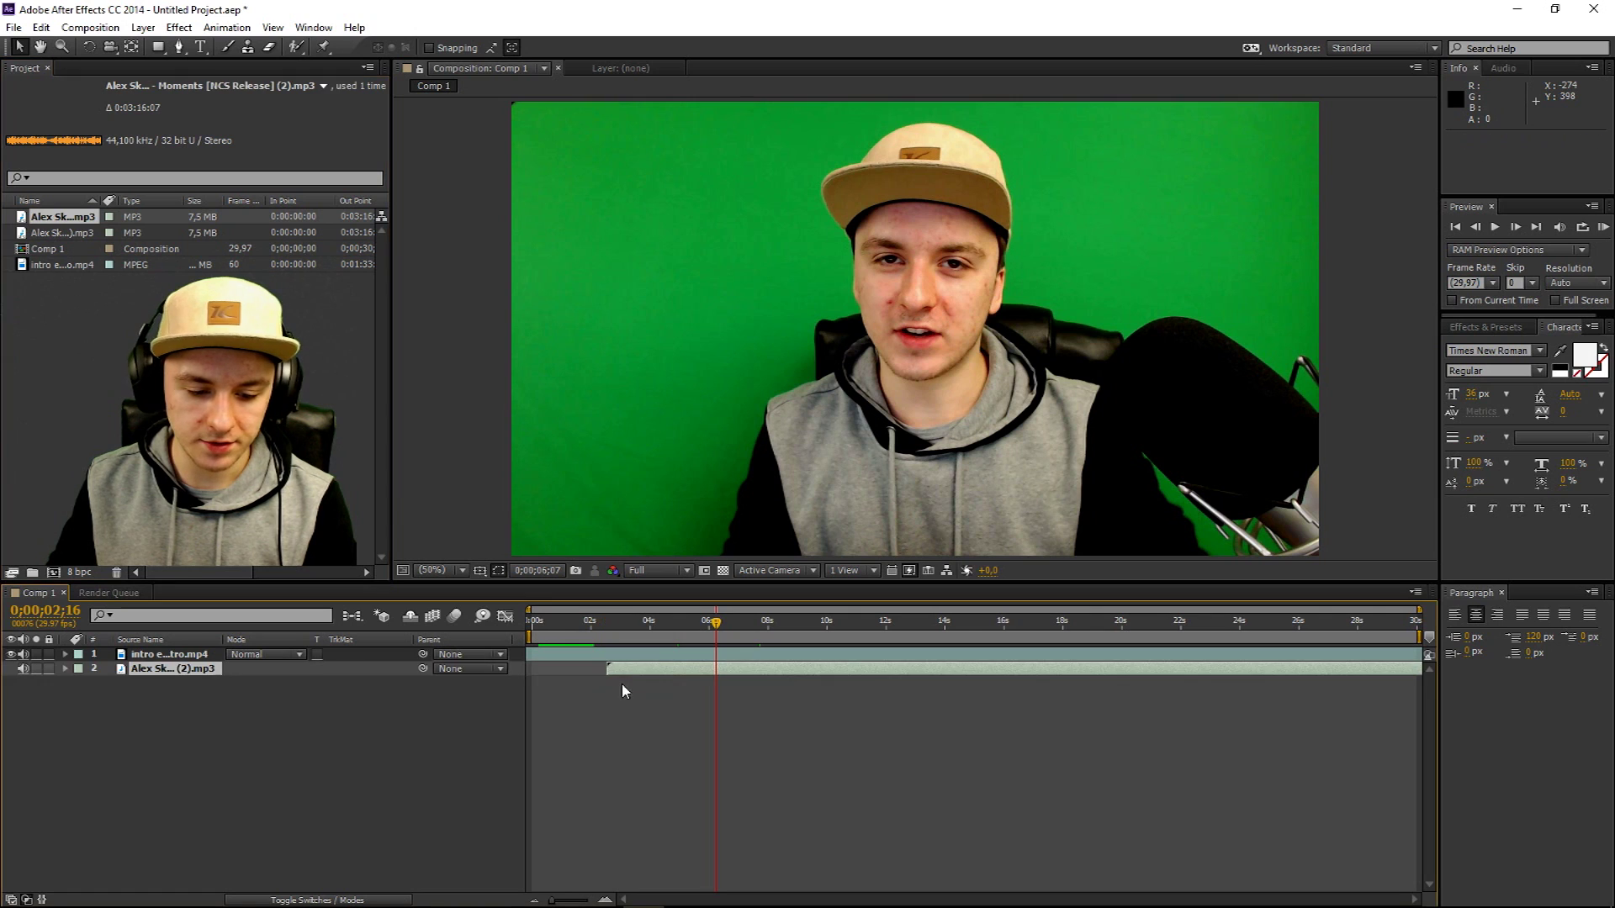
{"action": "left_click", "coordinate": [529, 630]}
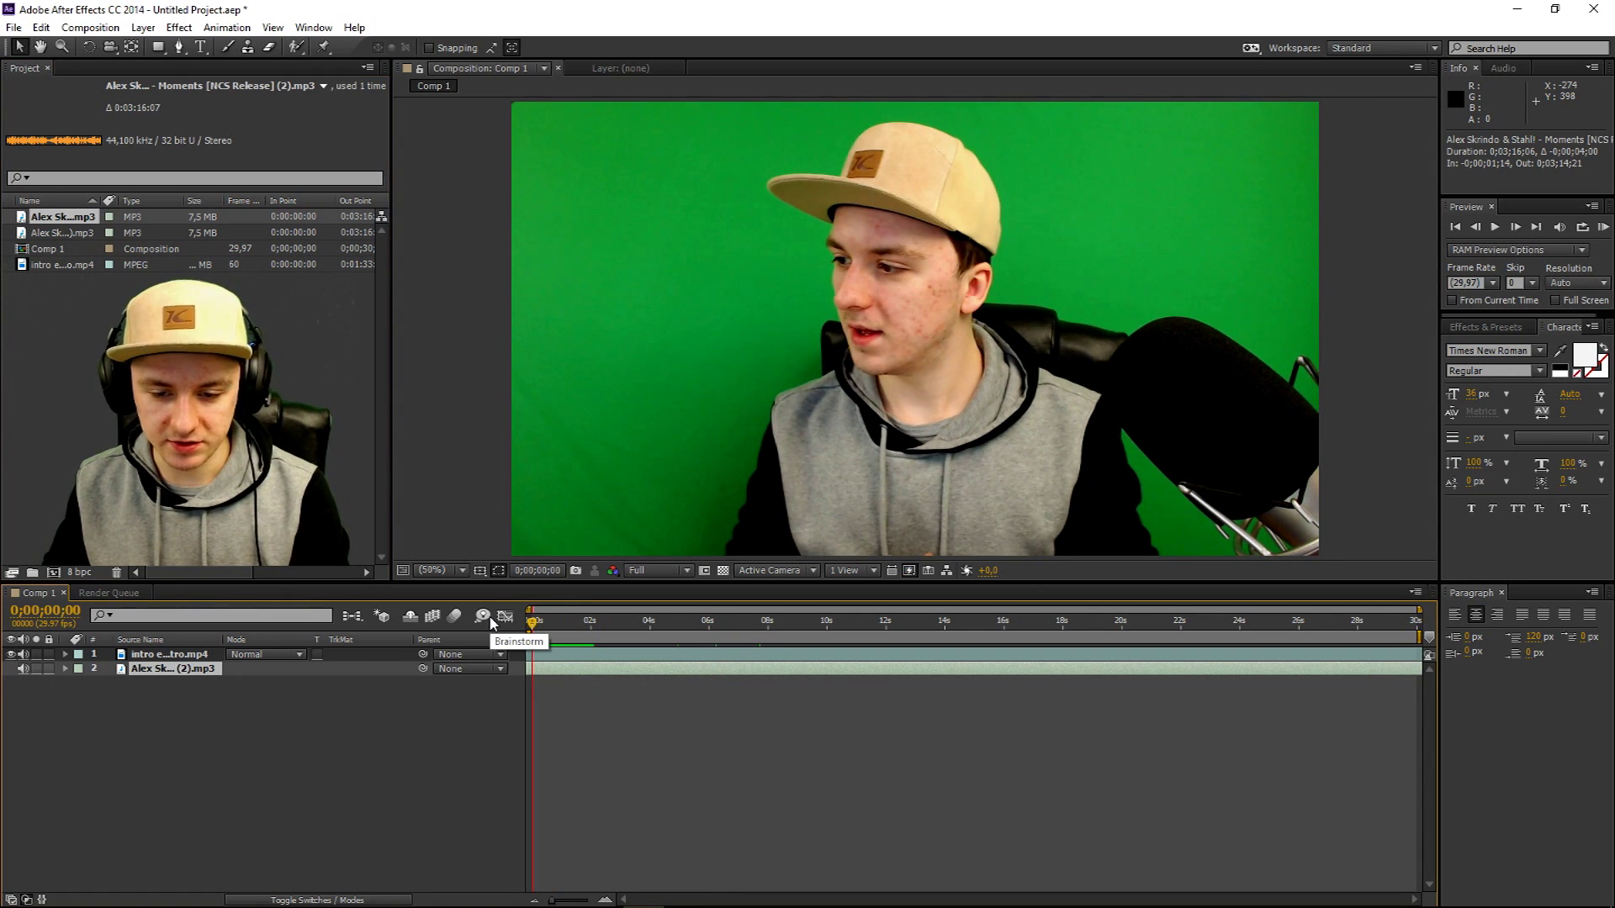
{"action": "key", "text": "space"}
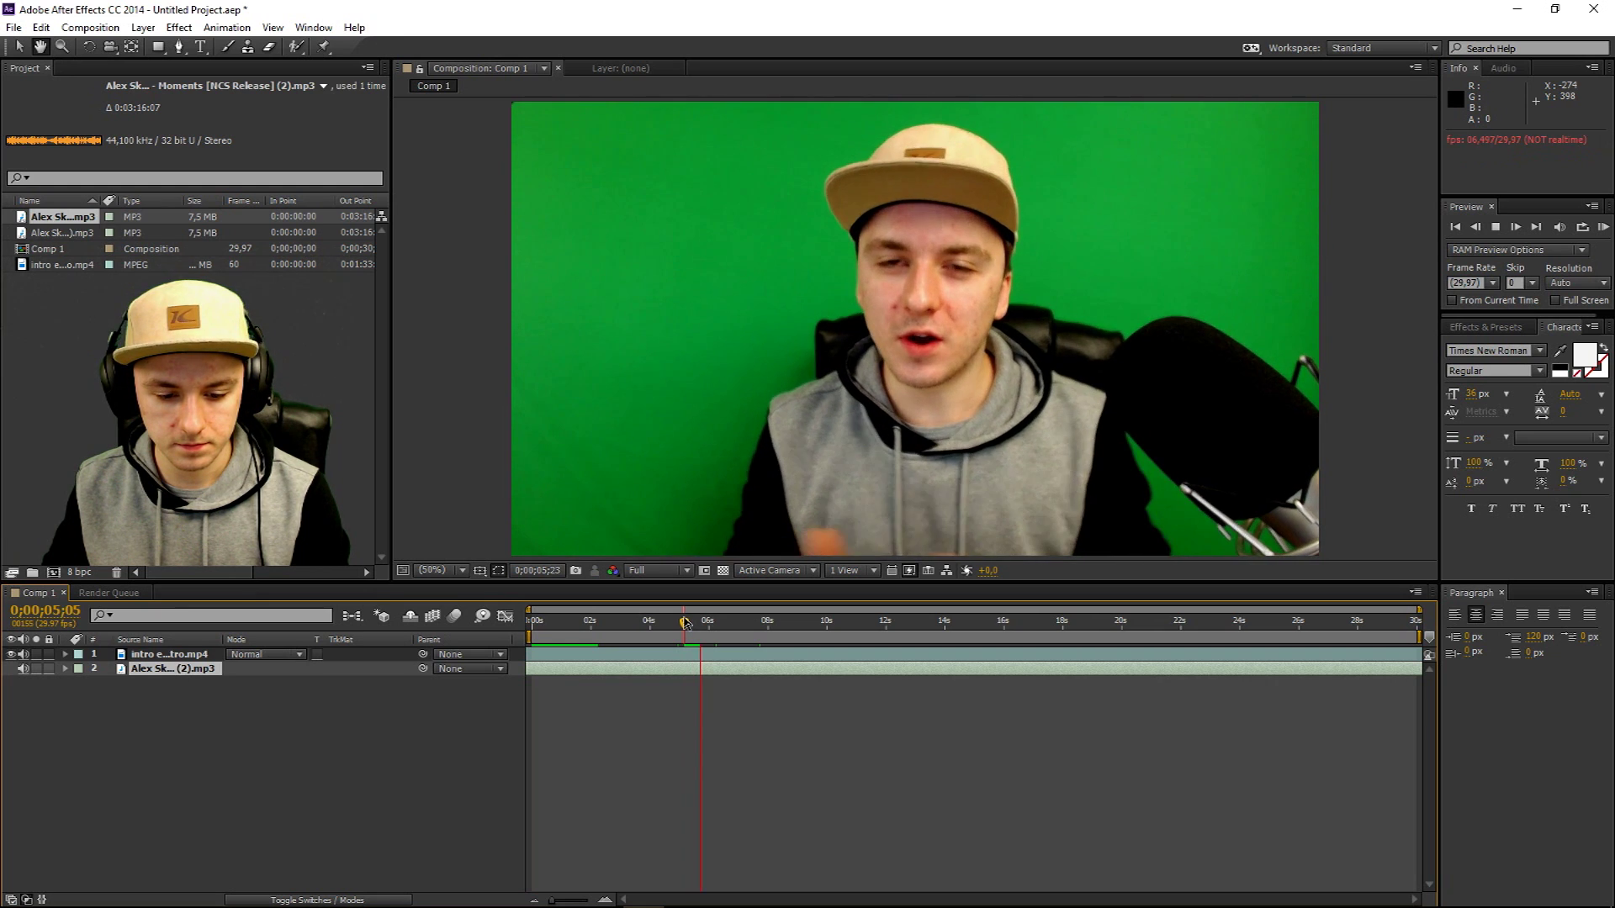
{"action": "key", "text": "space"}
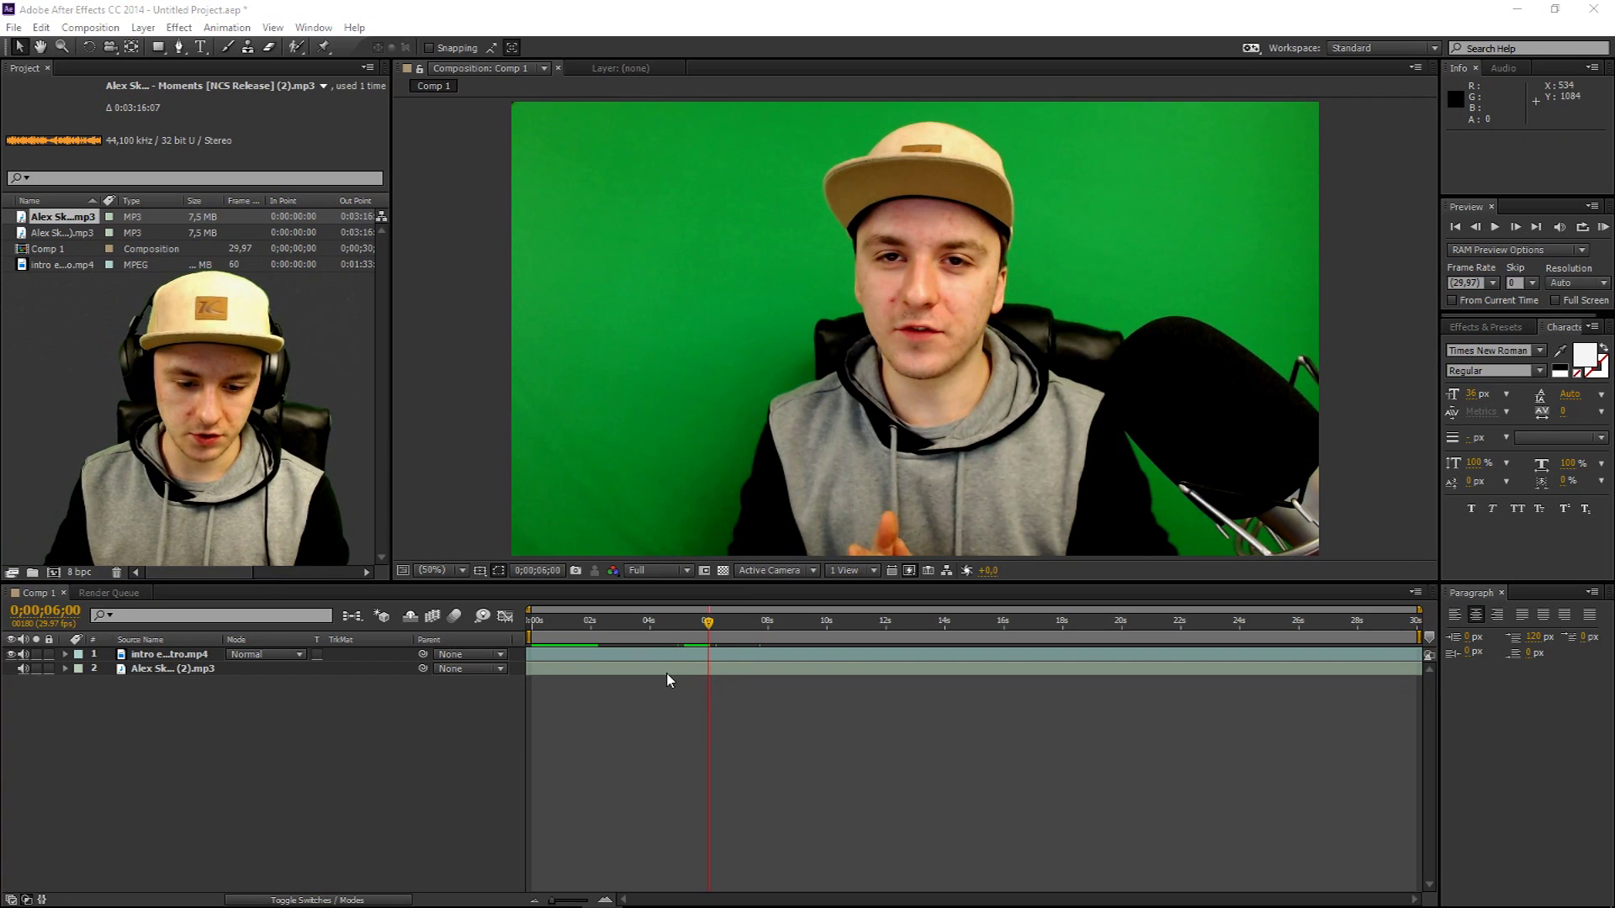
Delay the music layer by almost four seconds, preview, and delete the duplicate track.
{"action": "left_click", "coordinate": [615, 670]}
{"action": "left_click_drag", "start_coordinate": [794, 677], "coordinate": [924, 665]}
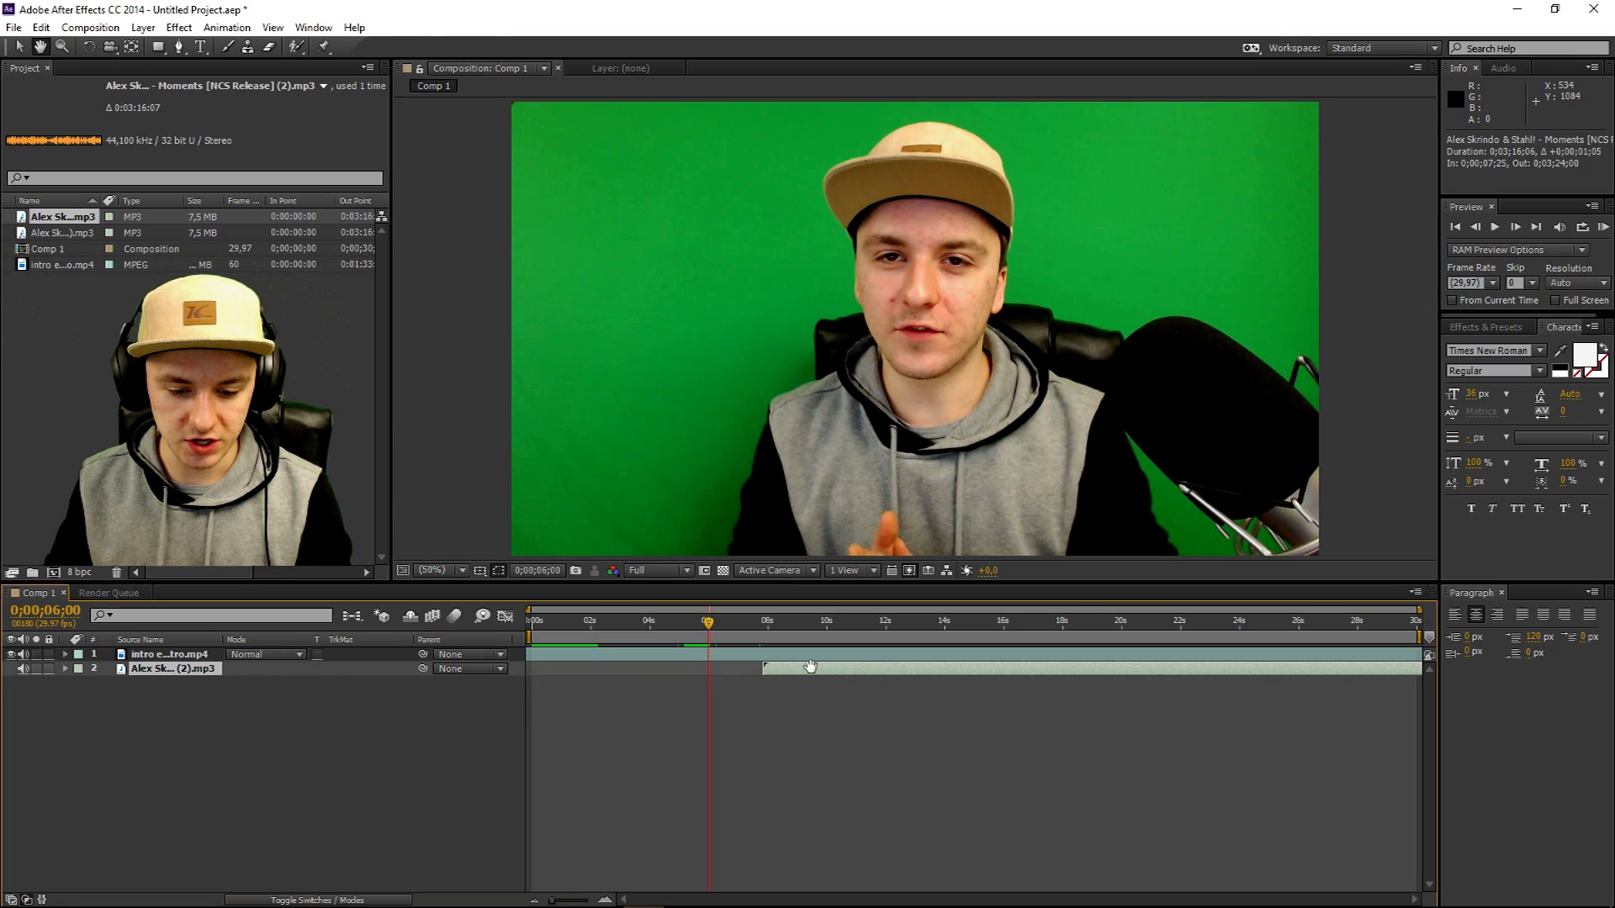
{"action": "key", "text": "space"}
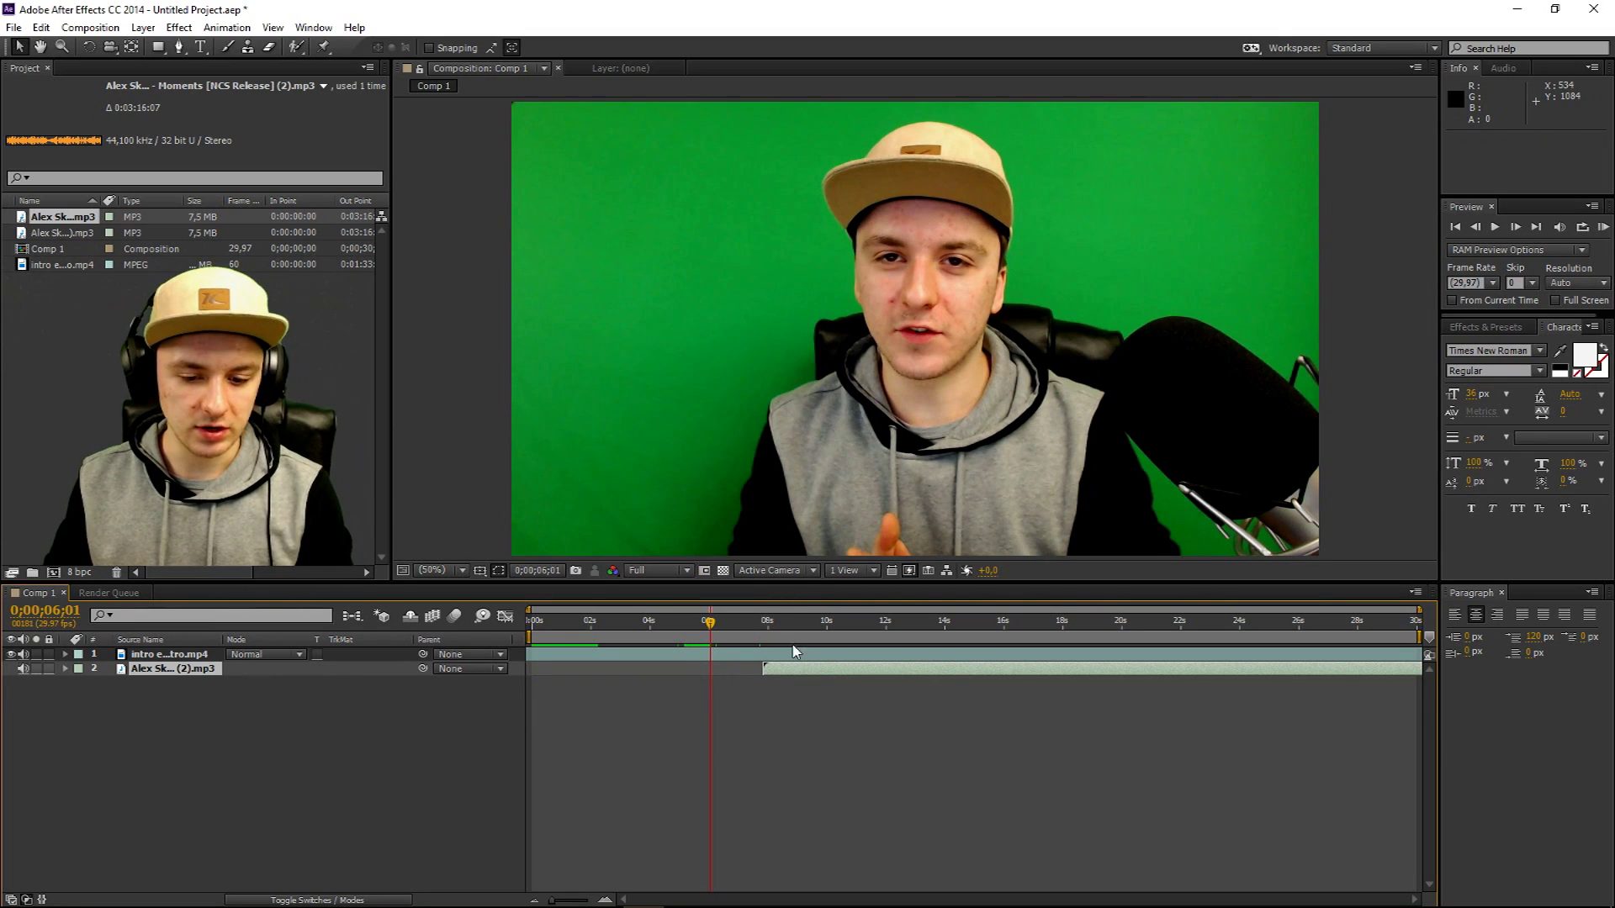
{"action": "key", "text": "Delete"}
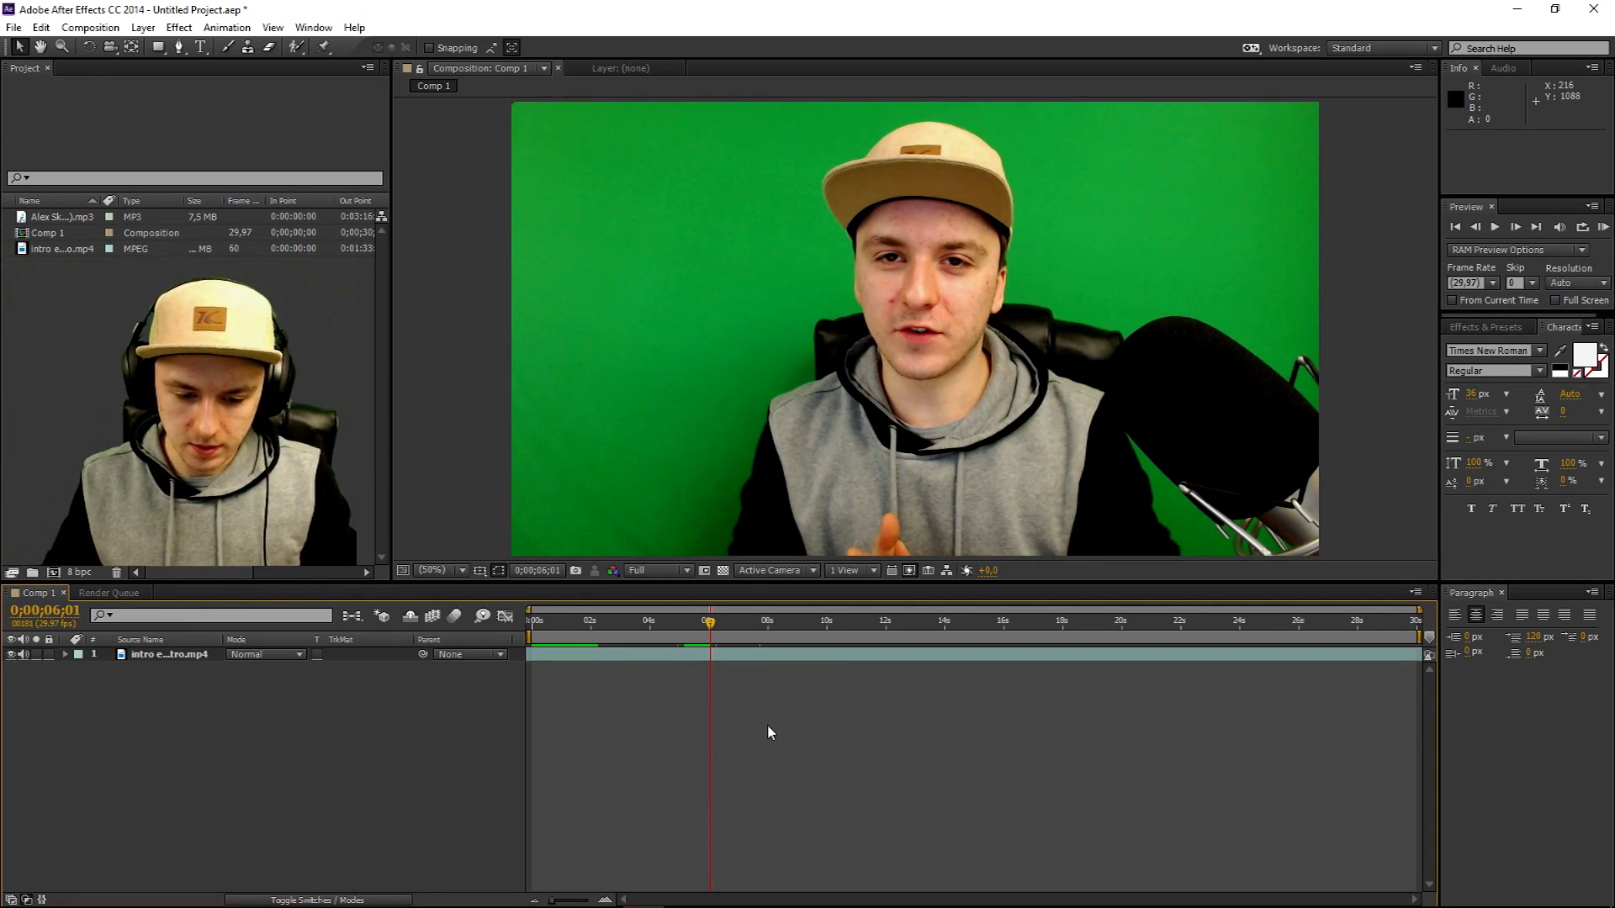
Try the cricket sound effect in Comp 1 from the start, then delete its layer.
{"action": "mouse_move", "coordinate": [63, 264]}
{"action": "left_mouse_down"}
{"action": "mouse_move", "coordinate": [564, 663]}
{"action": "mouse_move", "coordinate": [542, 687]}
{"action": "left_mouse_up"}
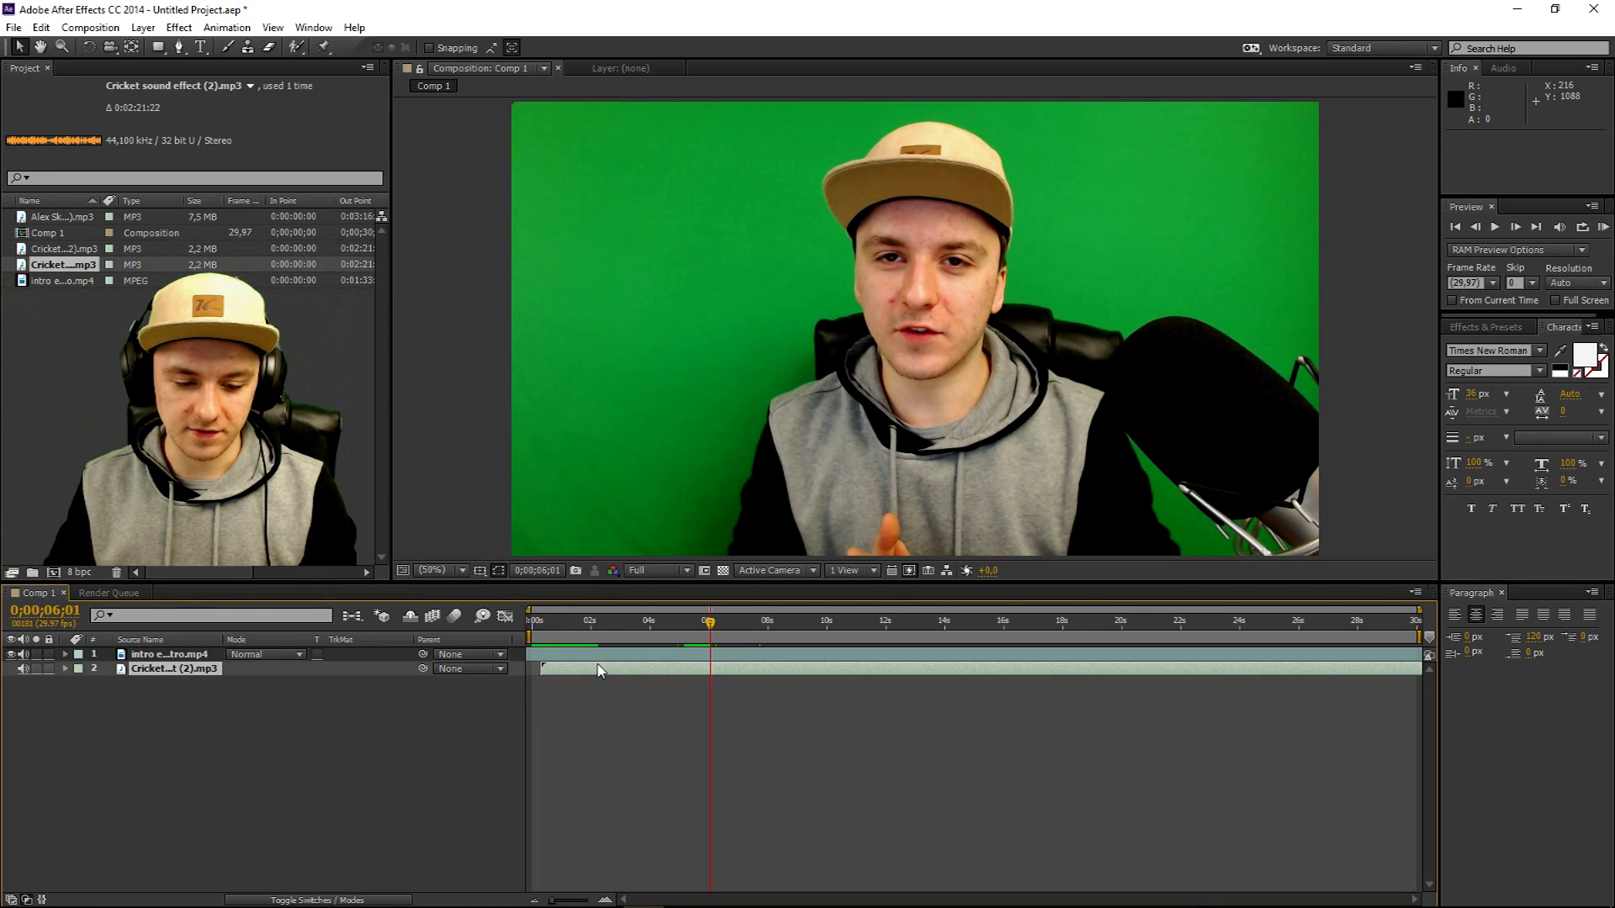
{"action": "left_click", "coordinate": [525, 620]}
{"action": "key", "text": "space"}
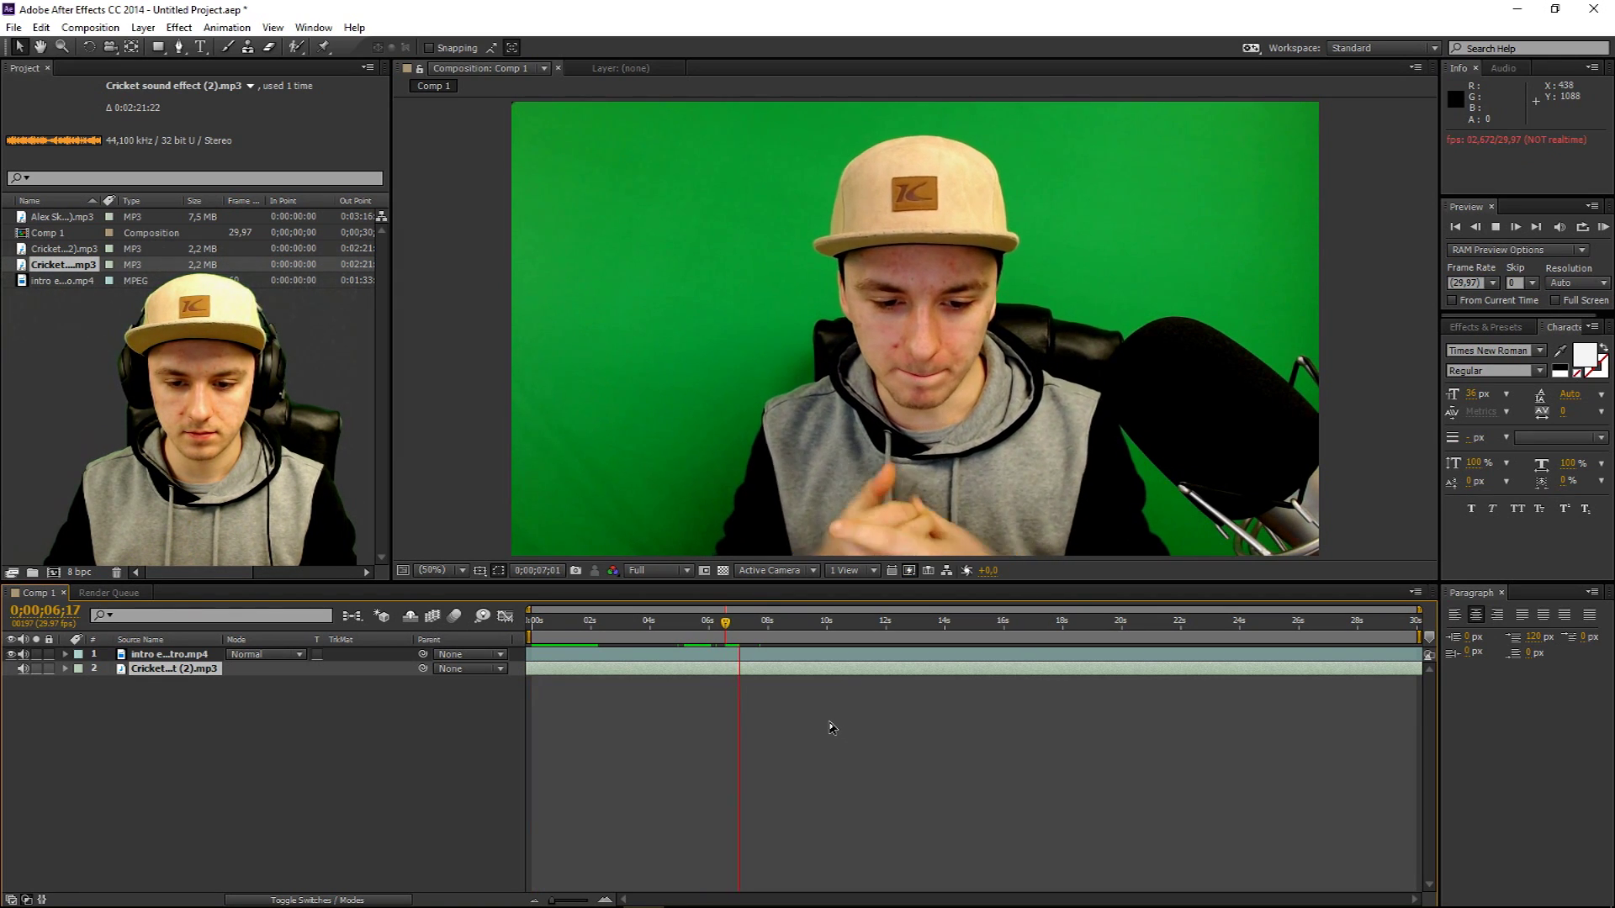
{"action": "key", "text": "space"}
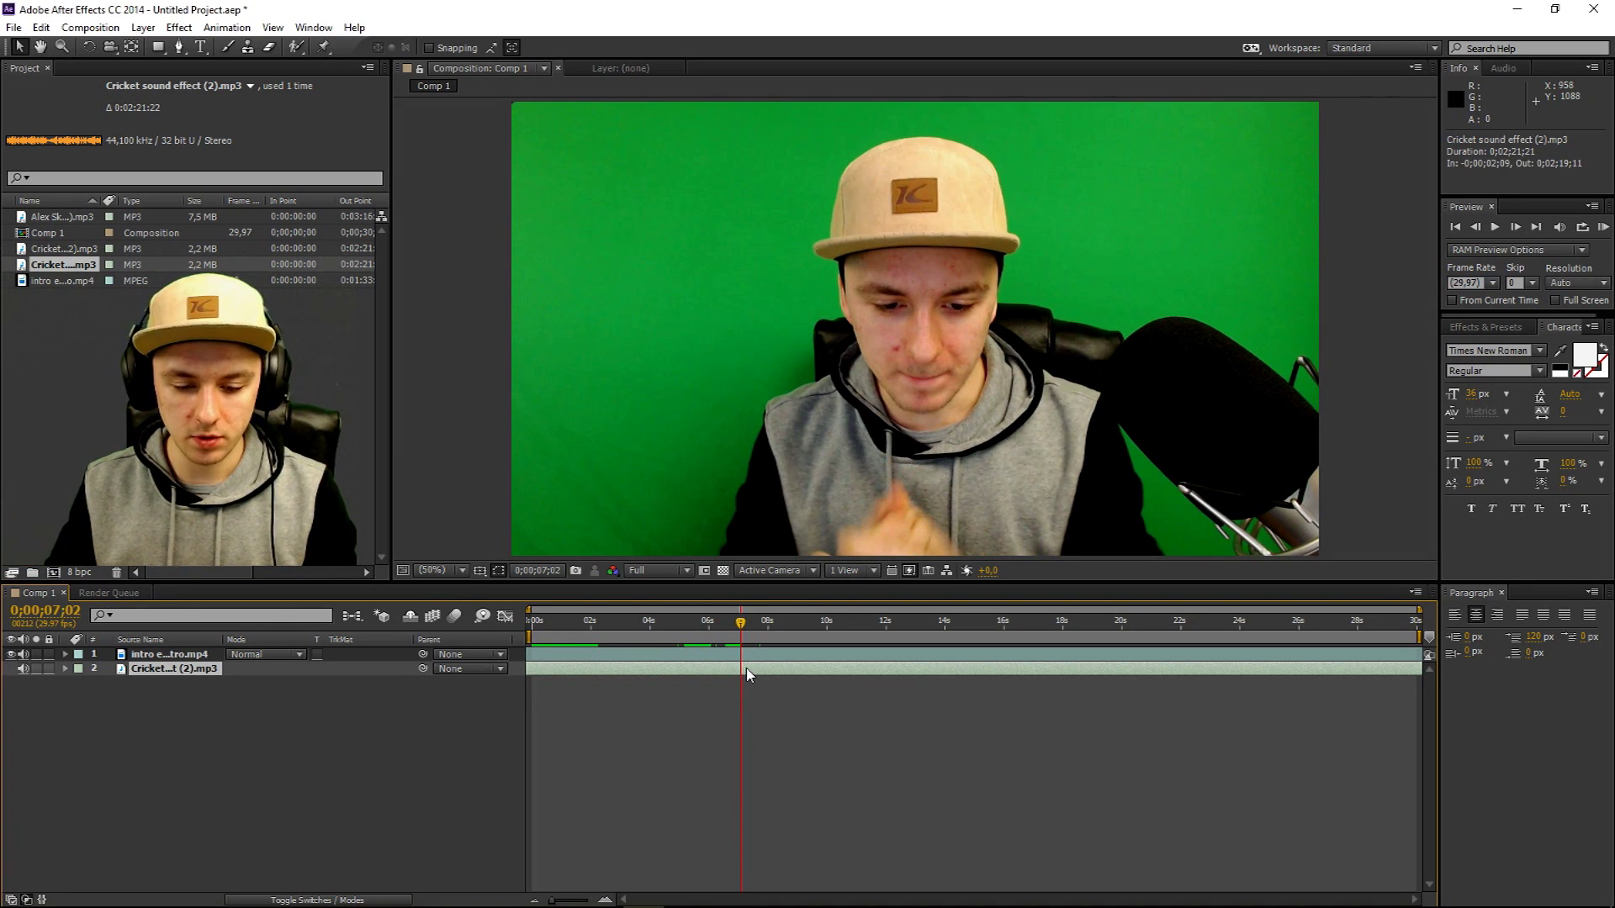
{"action": "key", "text": "Delete"}
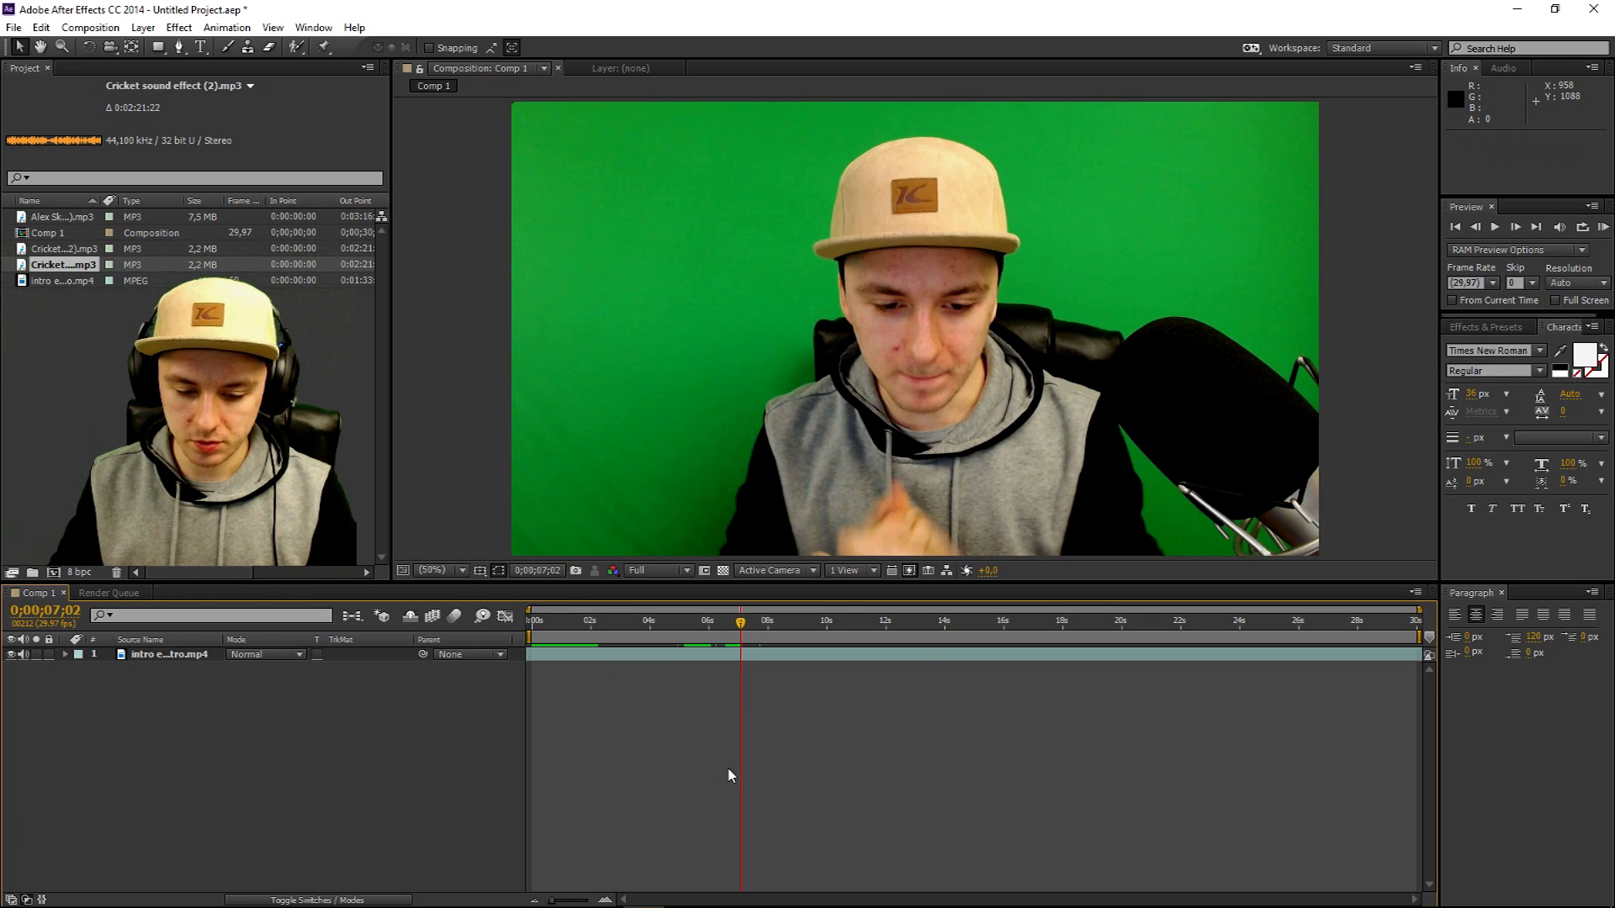
Try Girl Laughs.mp3 near 10s, previewing from 7s, then delete it and return to start.
{"action": "left_click_drag", "start_coordinate": [687, 772], "coordinate": [816, 697]}
{"action": "left_click", "coordinate": [756, 619]}
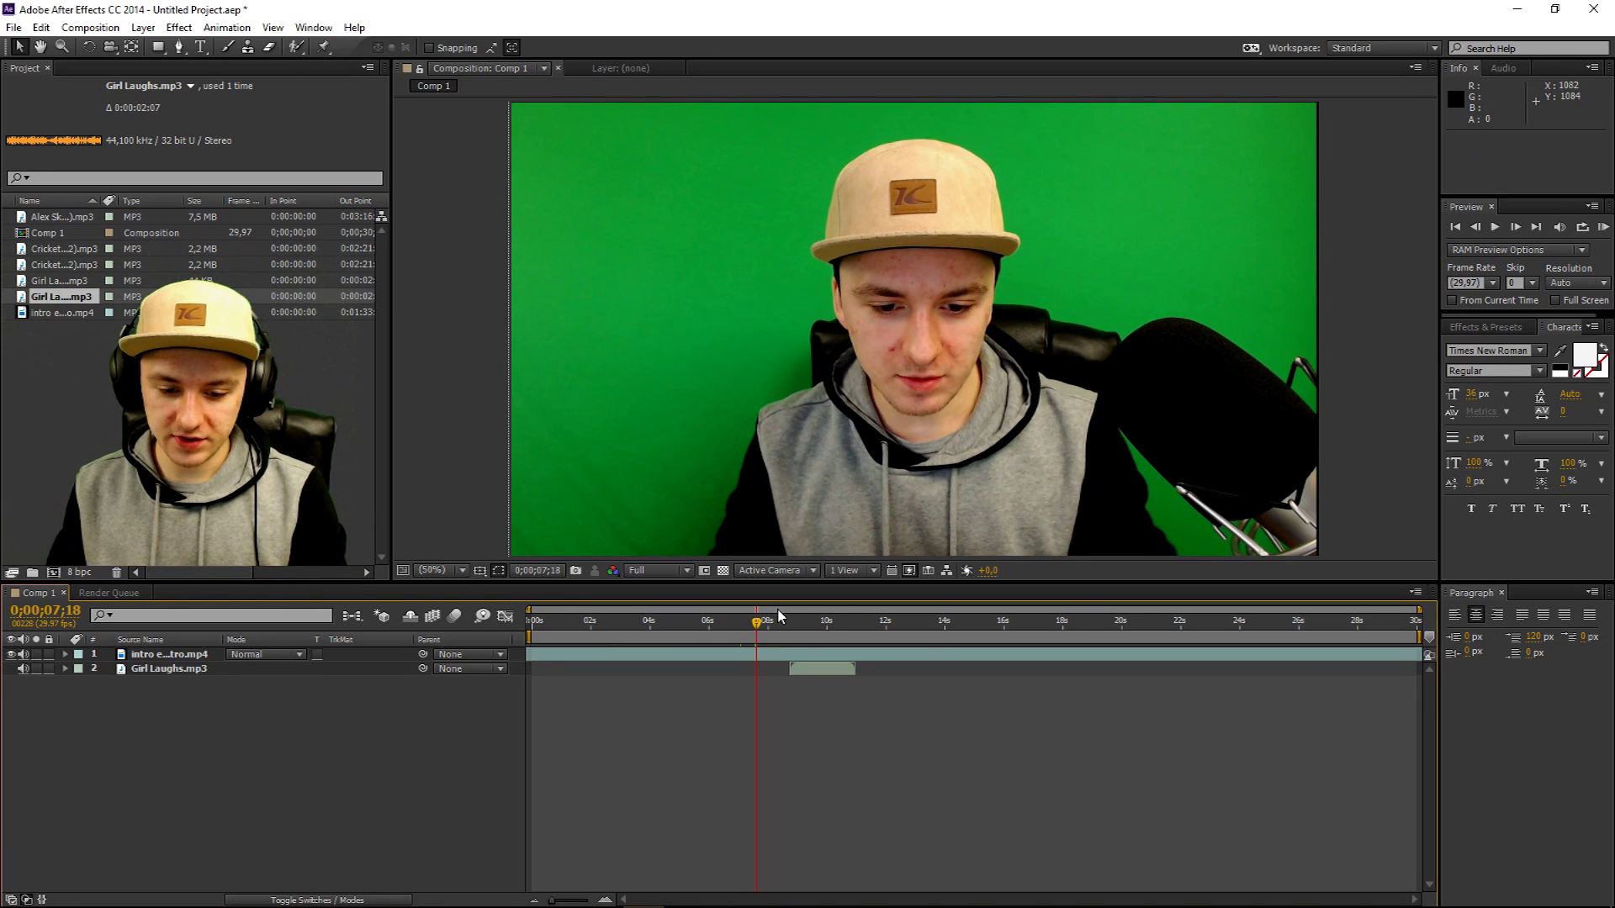
{"action": "key", "text": "space"}
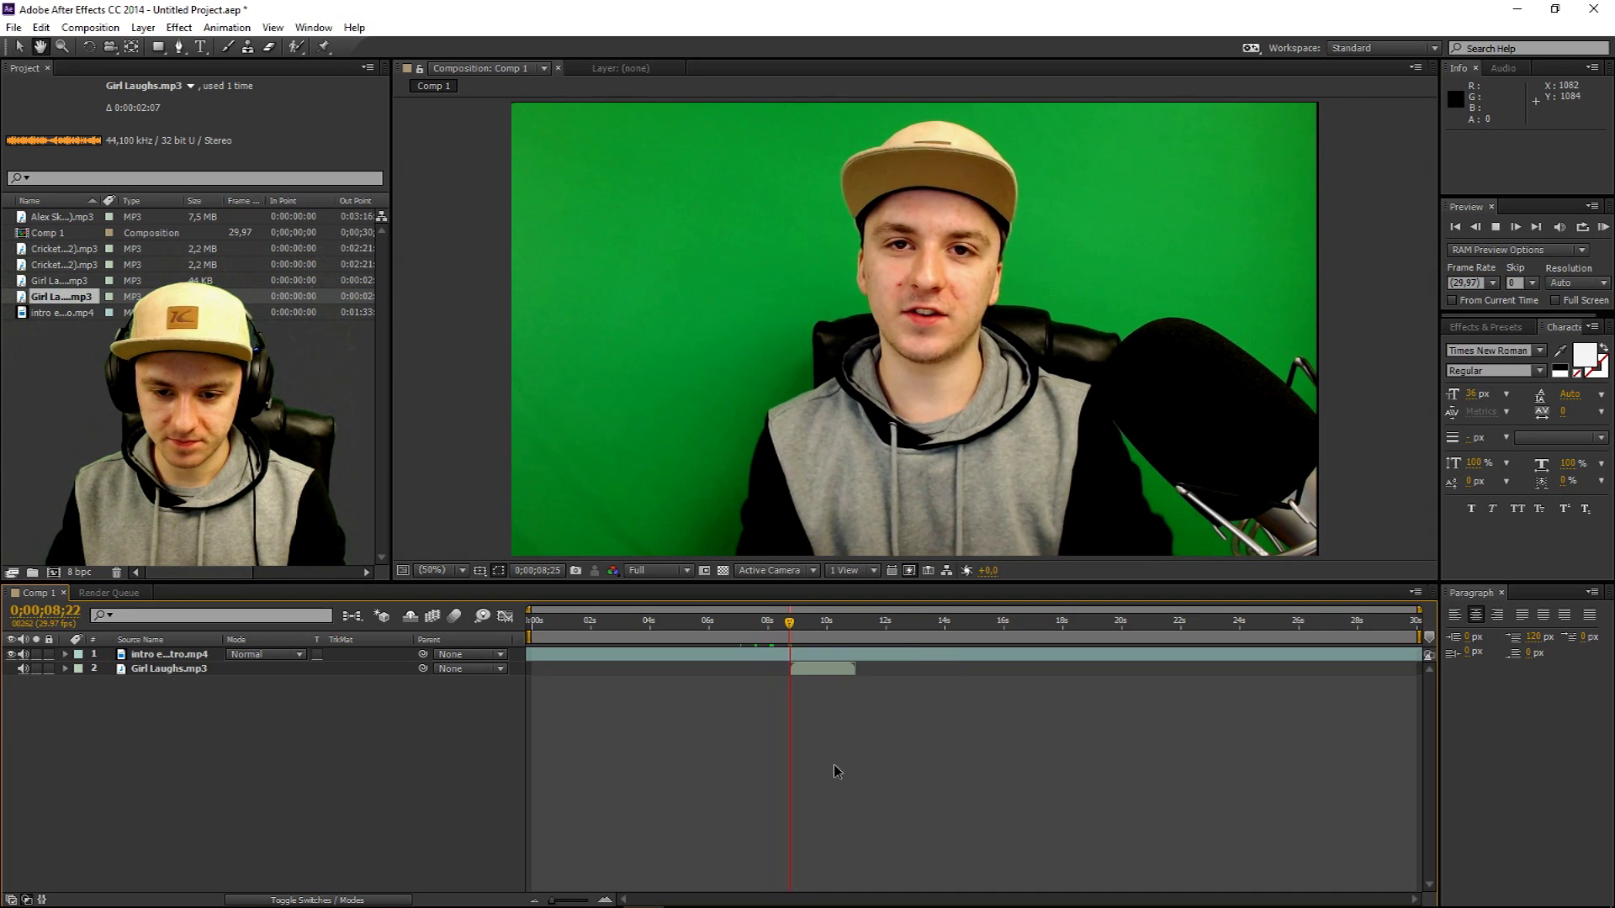
{"action": "key", "text": "space"}
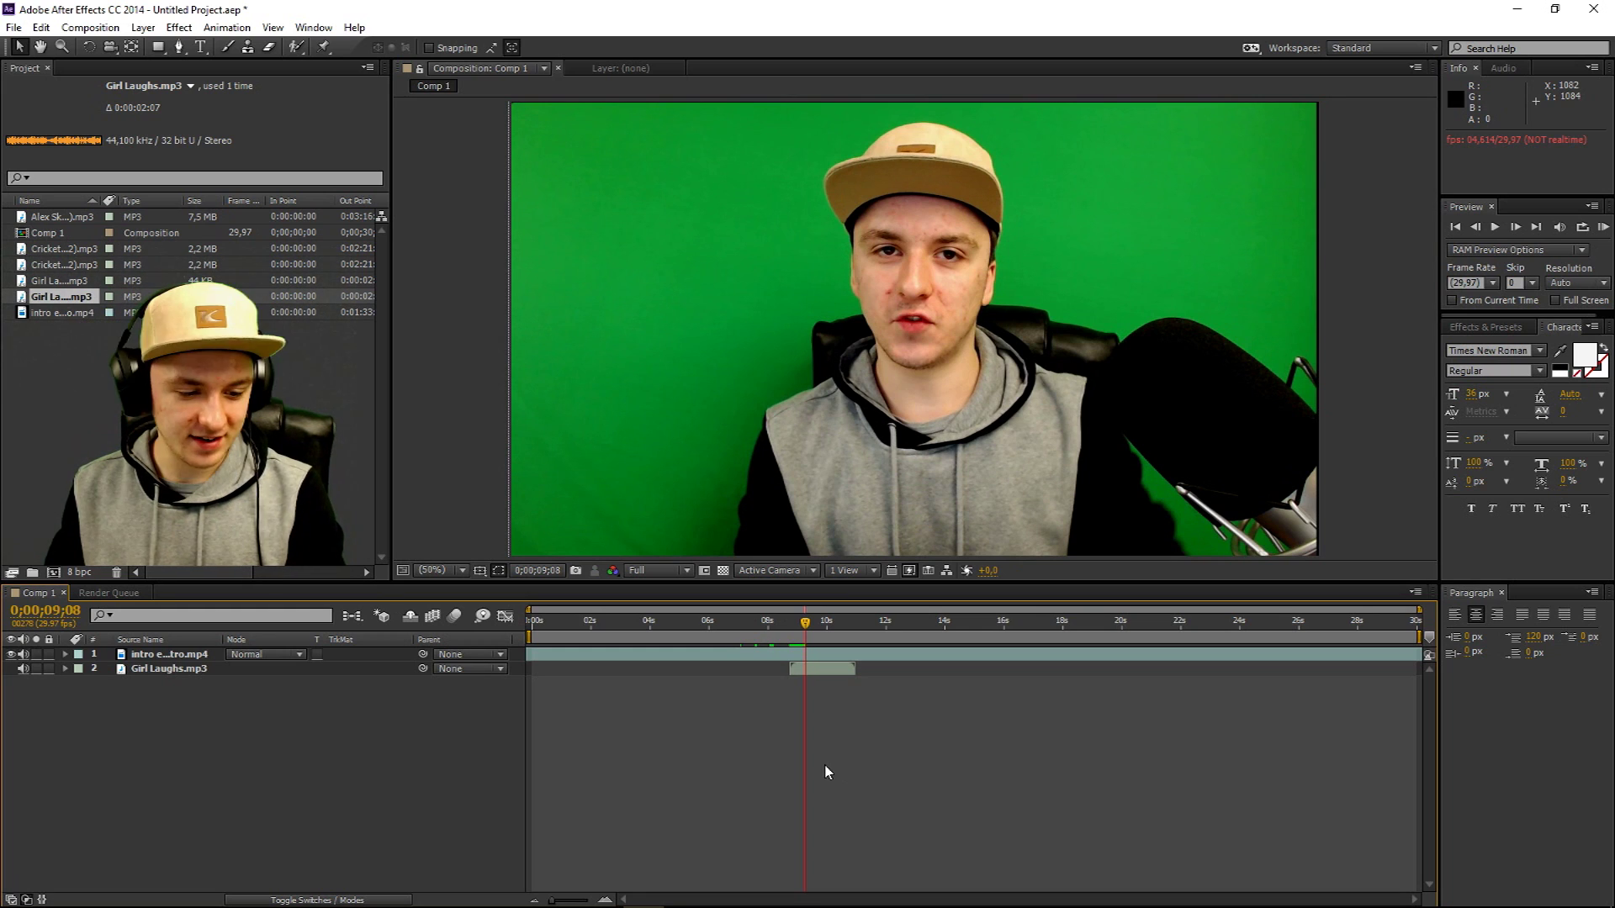
{"action": "left_click", "coordinate": [821, 671]}
{"action": "key", "text": "Delete"}
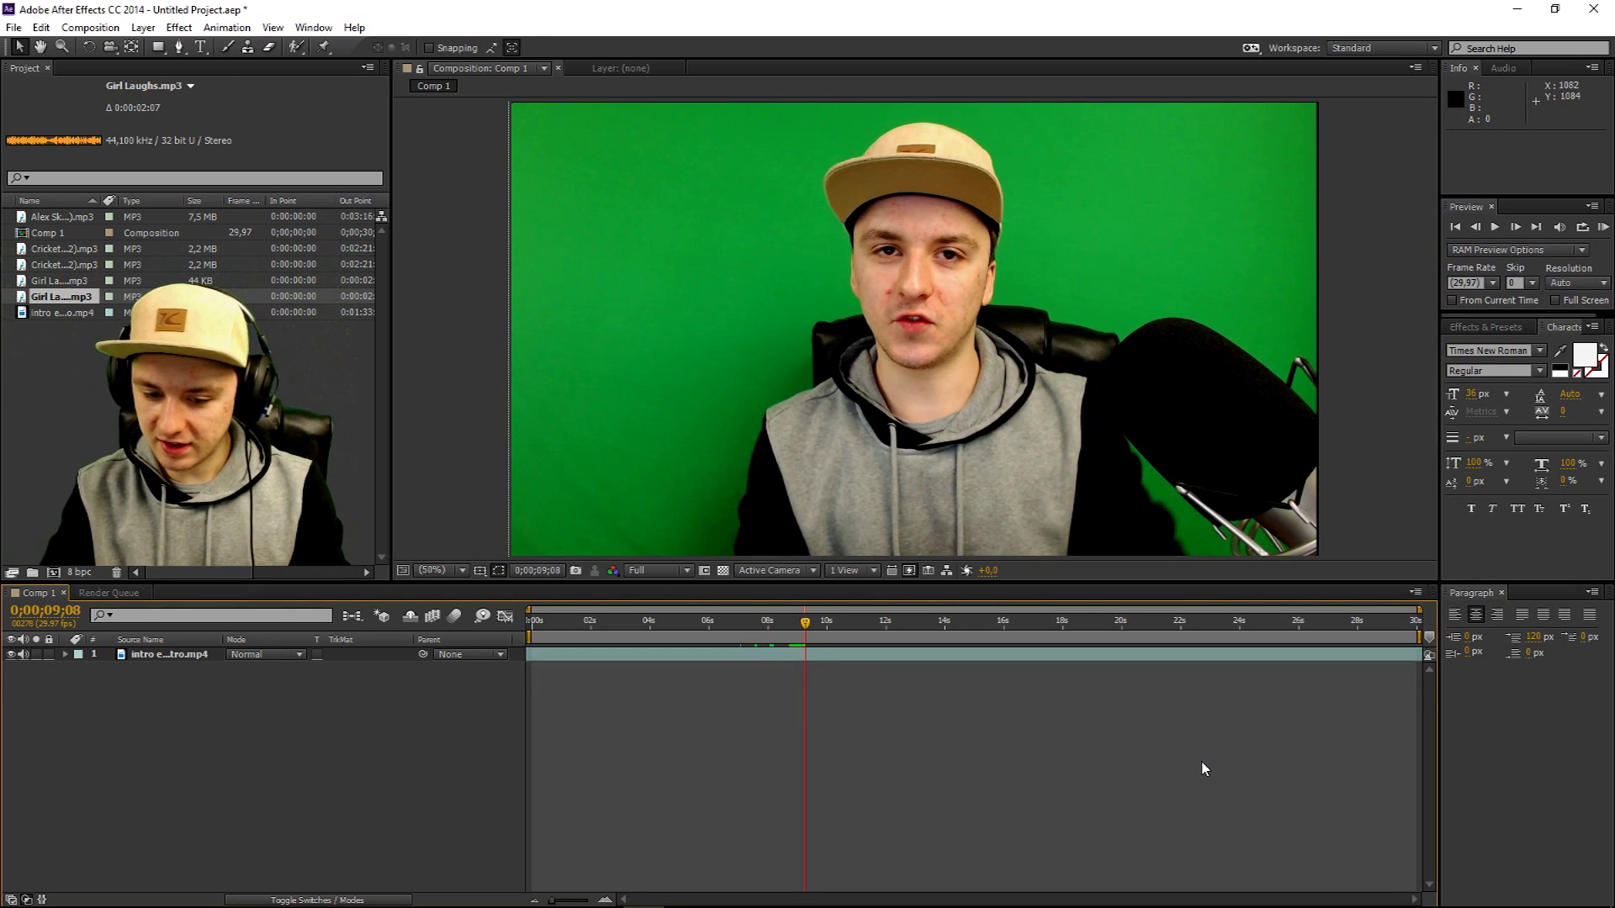
{"action": "key", "text": "Home"}
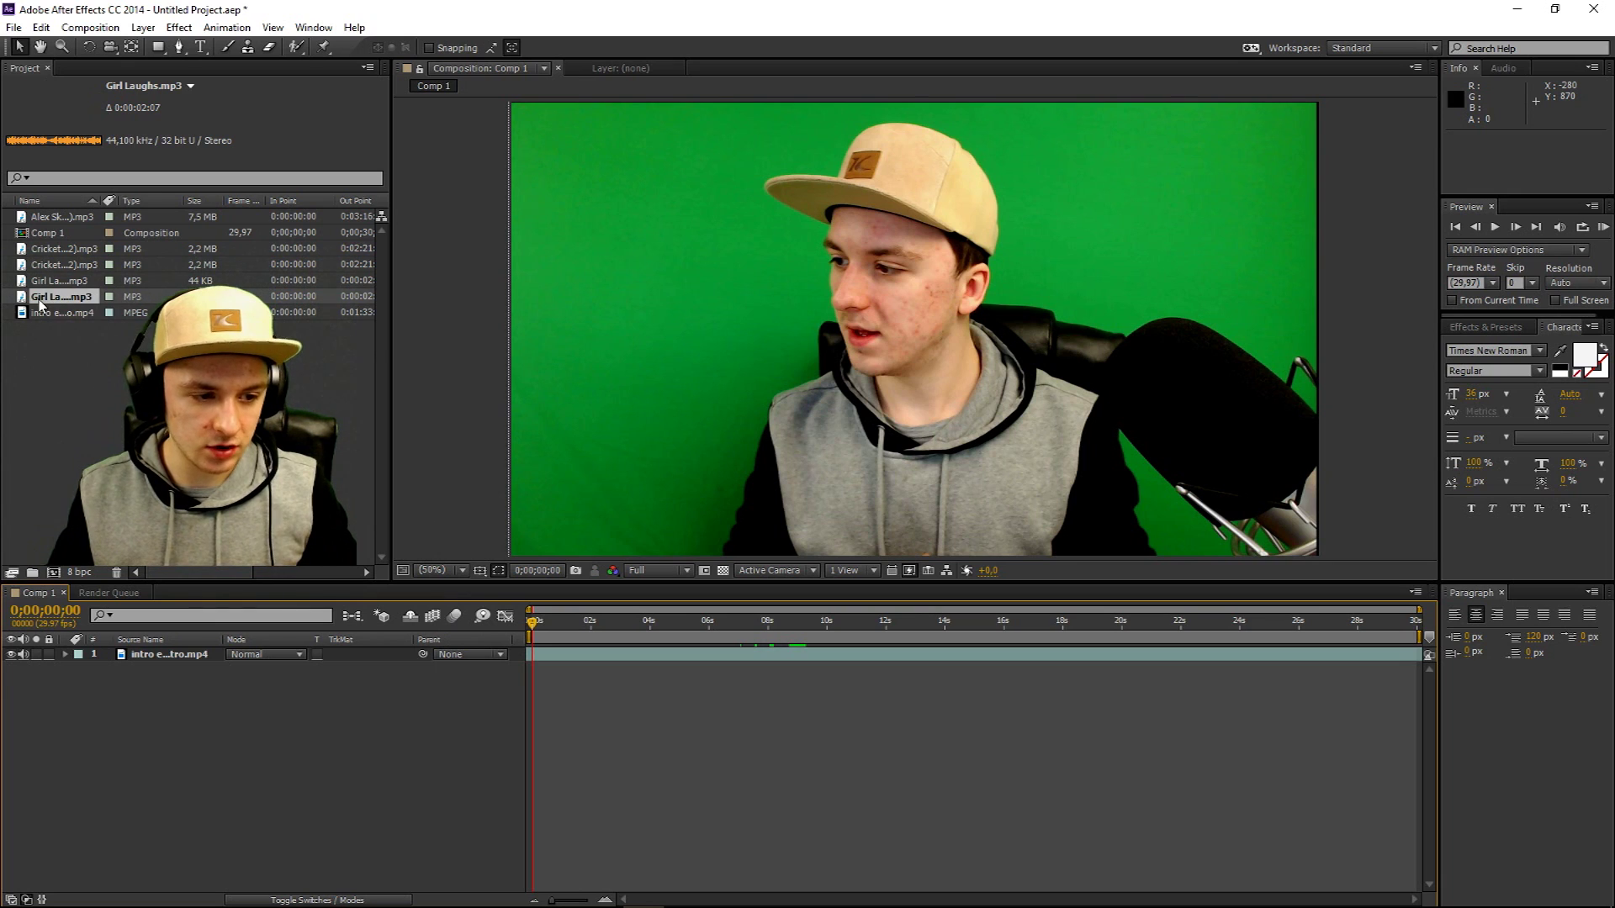
Place Girl Laughs near 6s with two pasted copies, and add the music track near 4s.
{"action": "left_click_drag", "start_coordinate": [39, 304], "coordinate": [724, 679]}
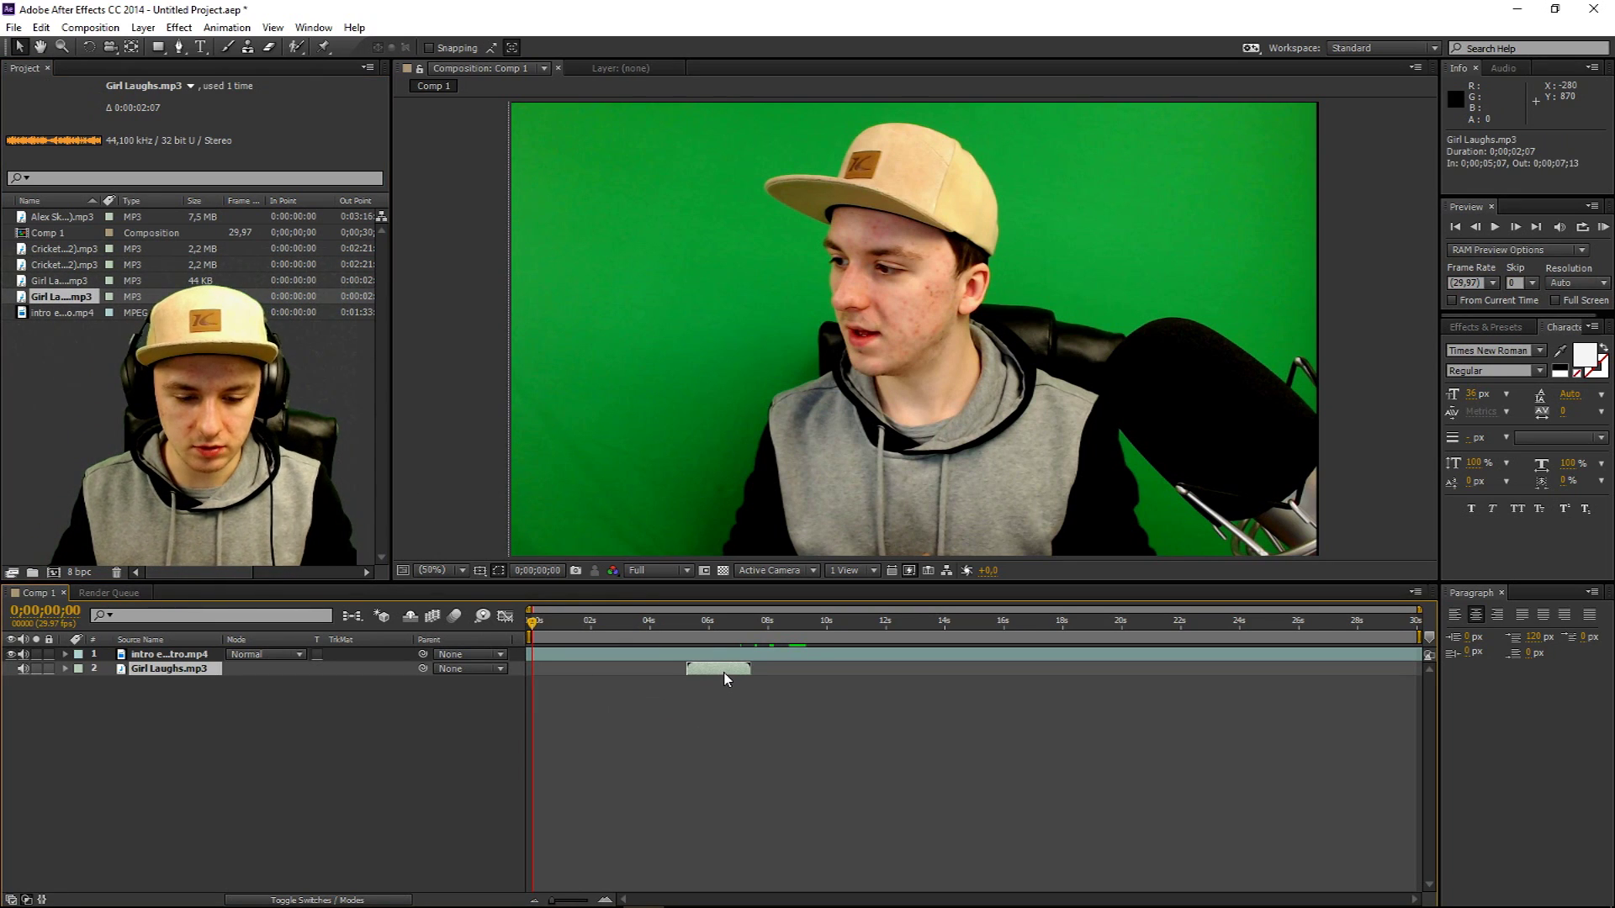
{"action": "key", "text": "ctrl+v"}
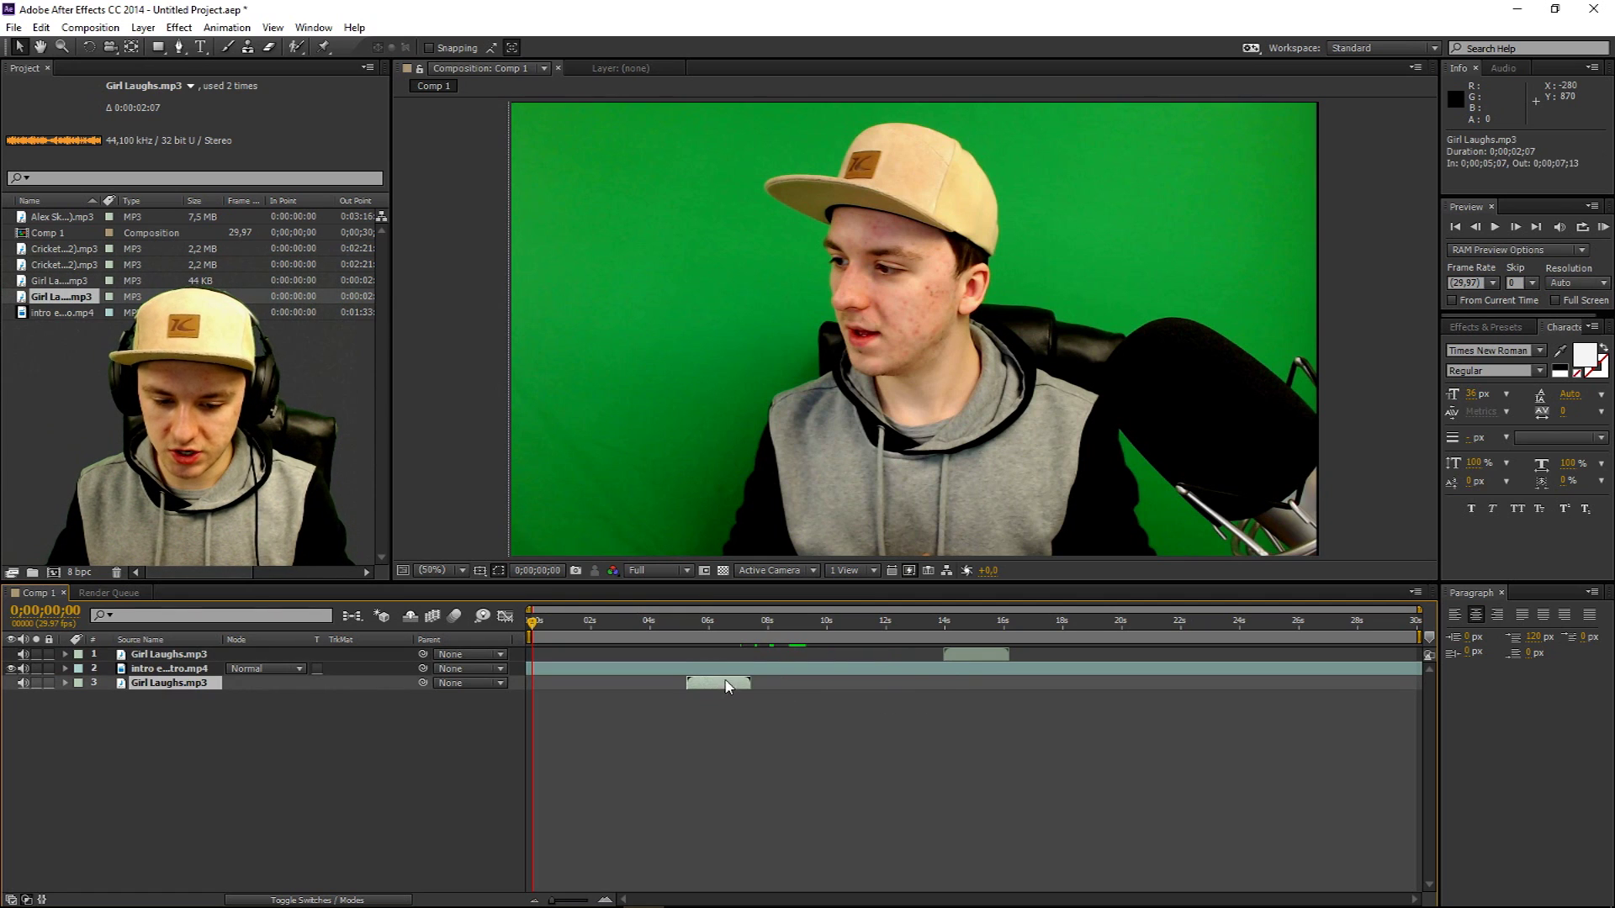
{"action": "left_click_drag", "start_coordinate": [976, 650], "coordinate": [973, 651]}
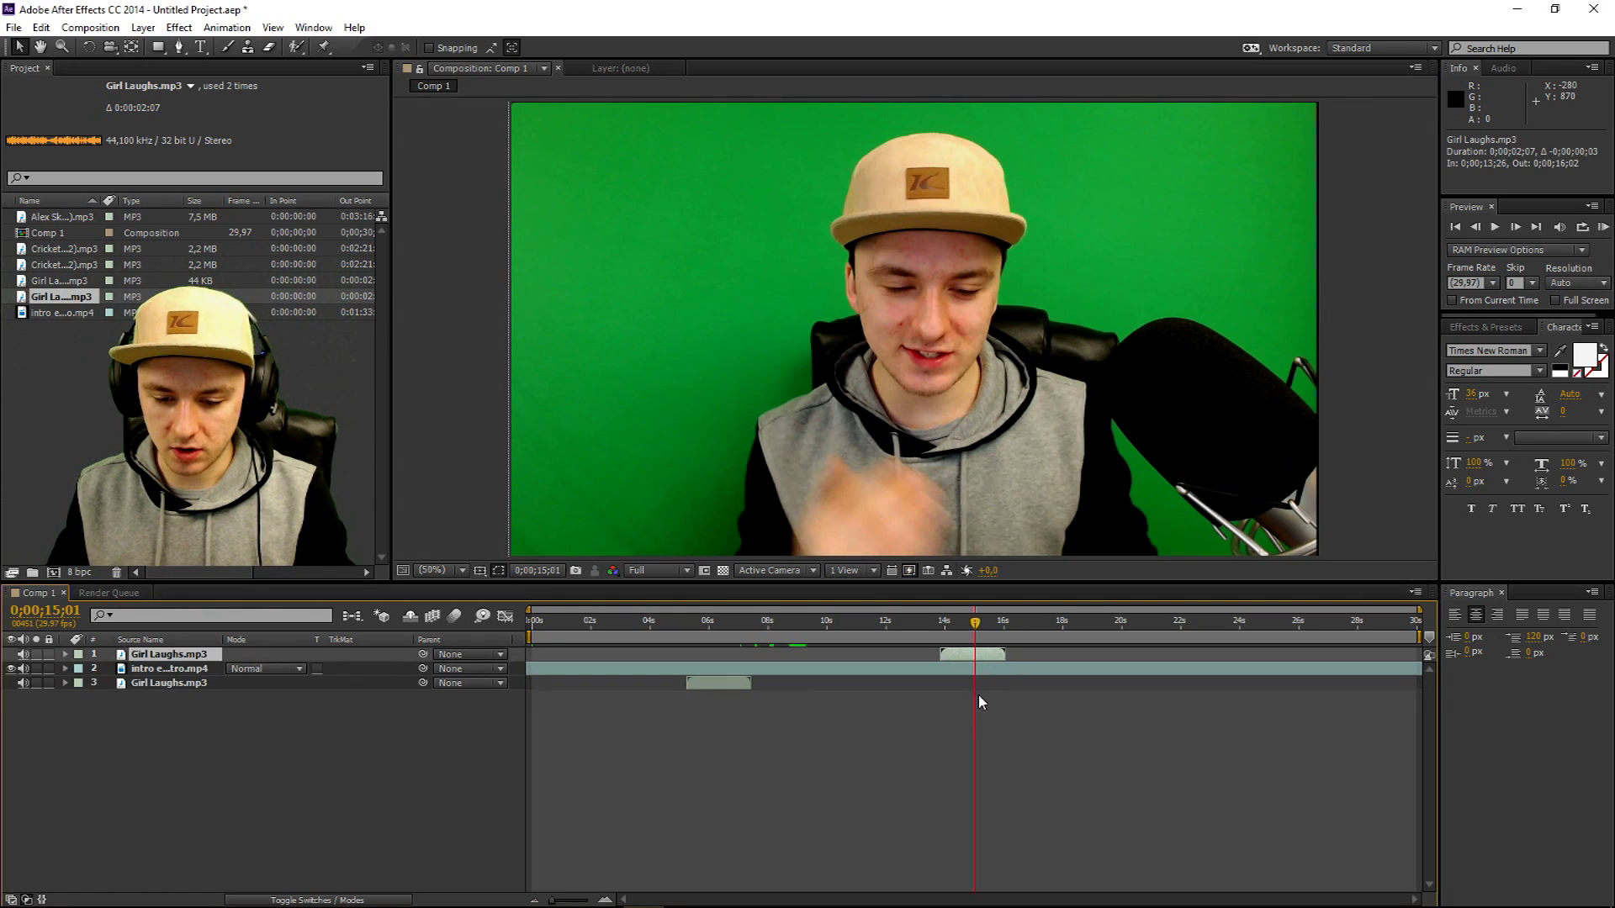
{"action": "key", "text": "ctrl+v"}
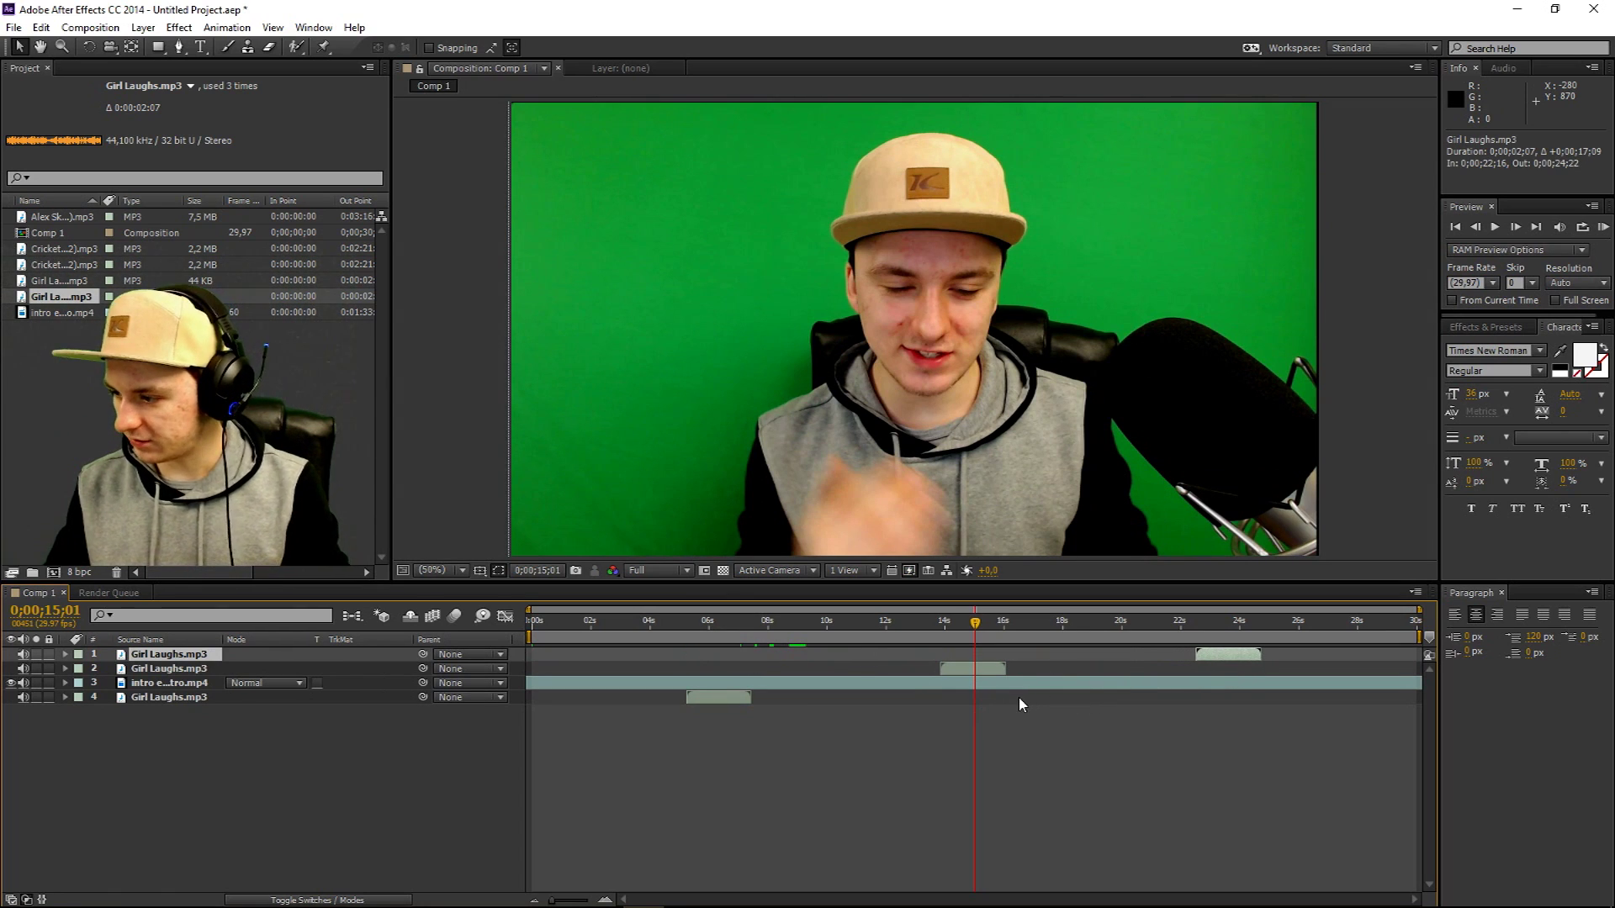
{"action": "left_click", "coordinate": [75, 219]}
{"action": "left_click_drag", "start_coordinate": [666, 764], "coordinate": [754, 711]}
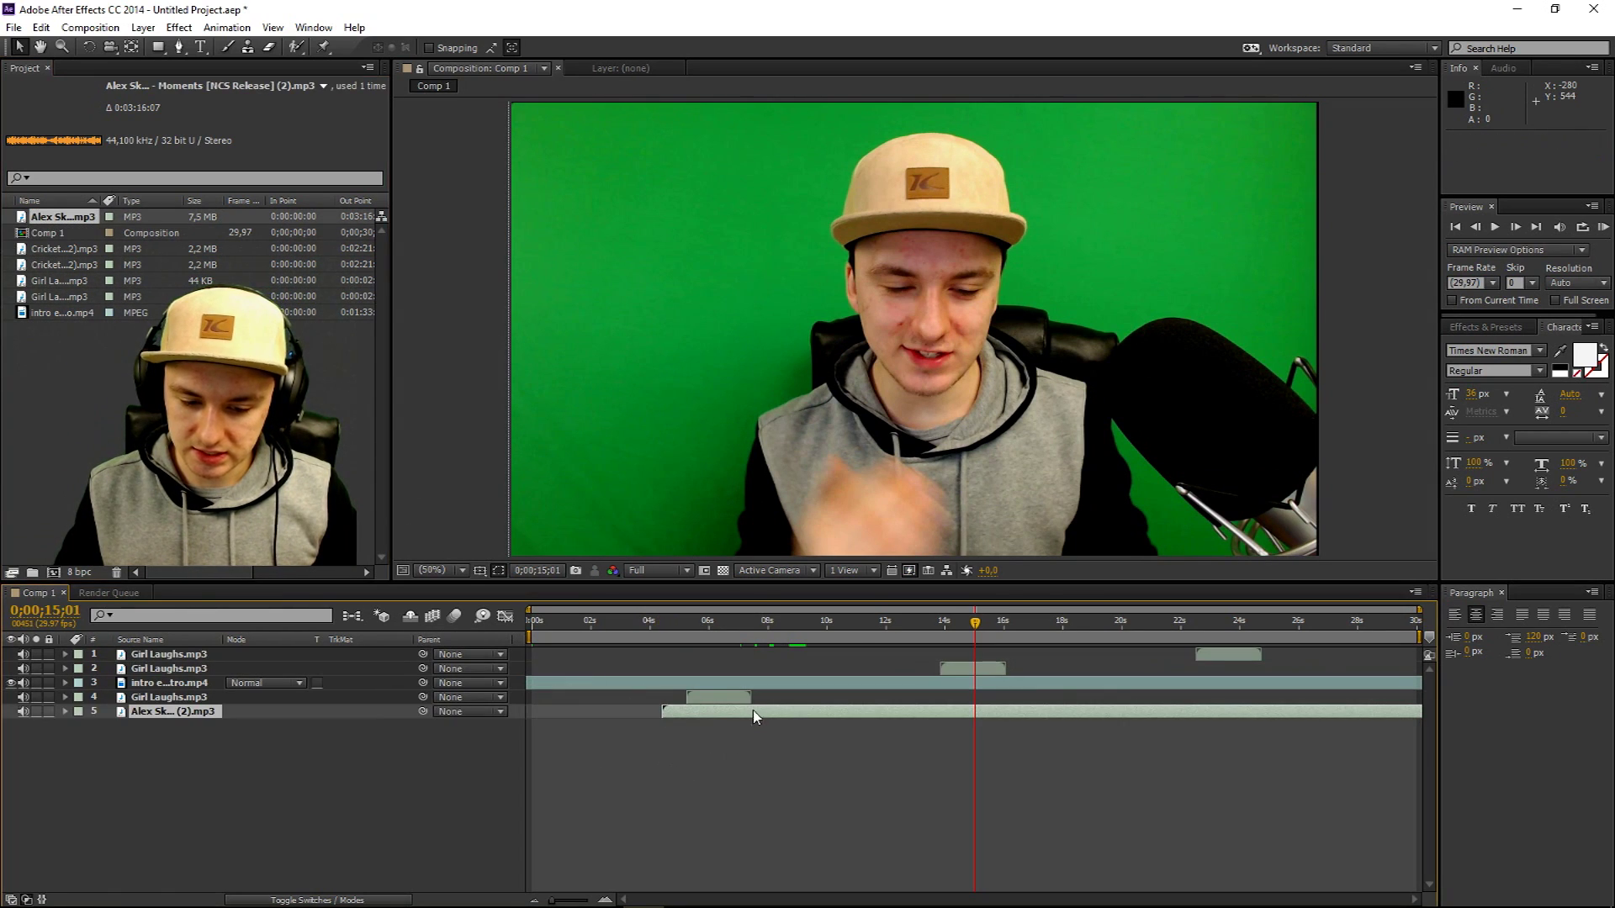